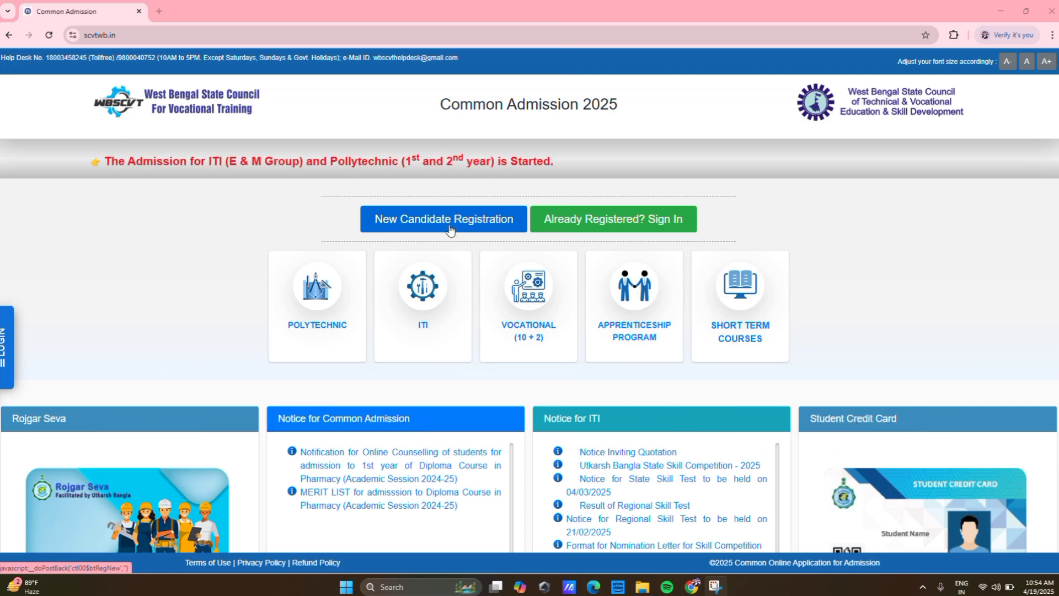
- Sign in as a registered applicant with the mobile number, account password and the displayed captcha code
click(562, 219)
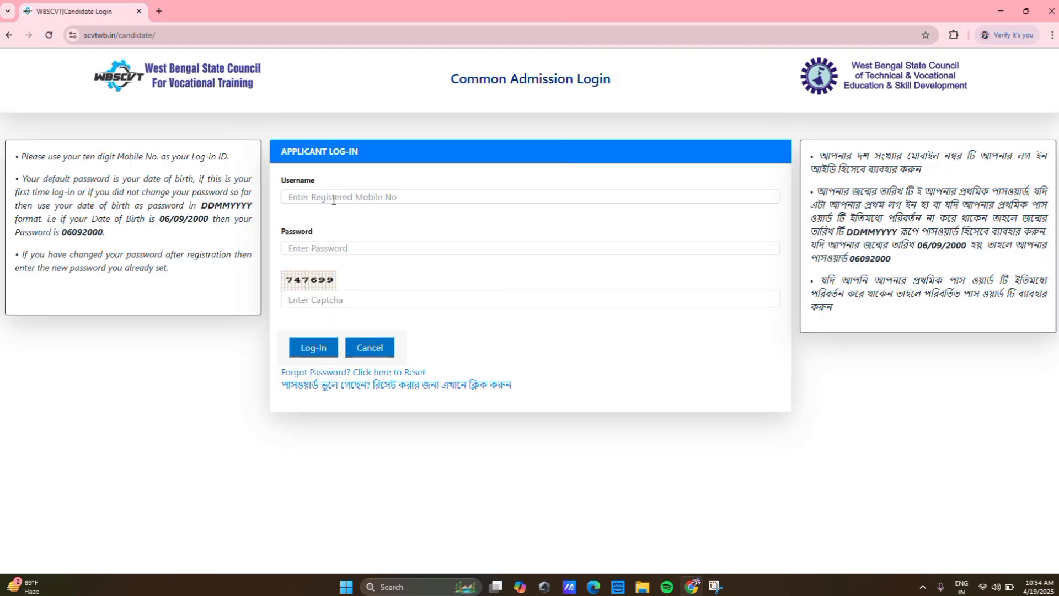
click(337, 199)
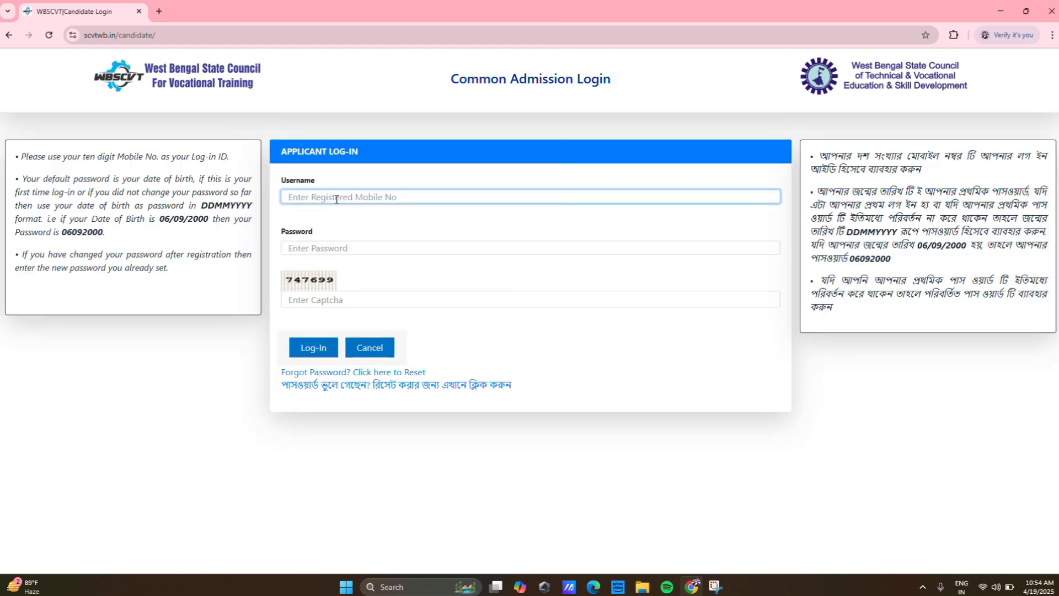
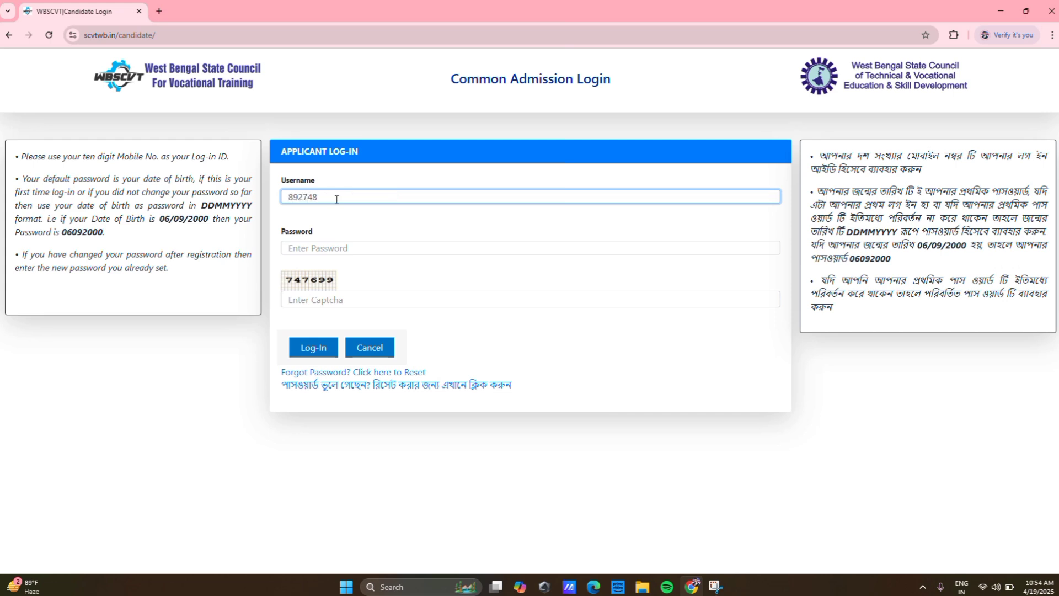
click(335, 246)
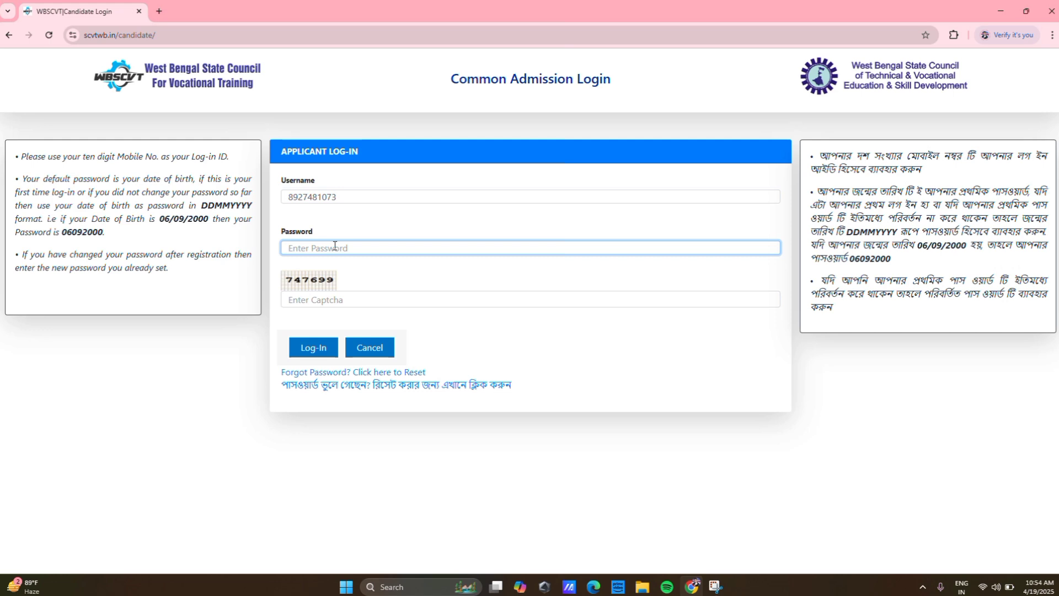
text(••••••)
click(322, 305)
text(7)
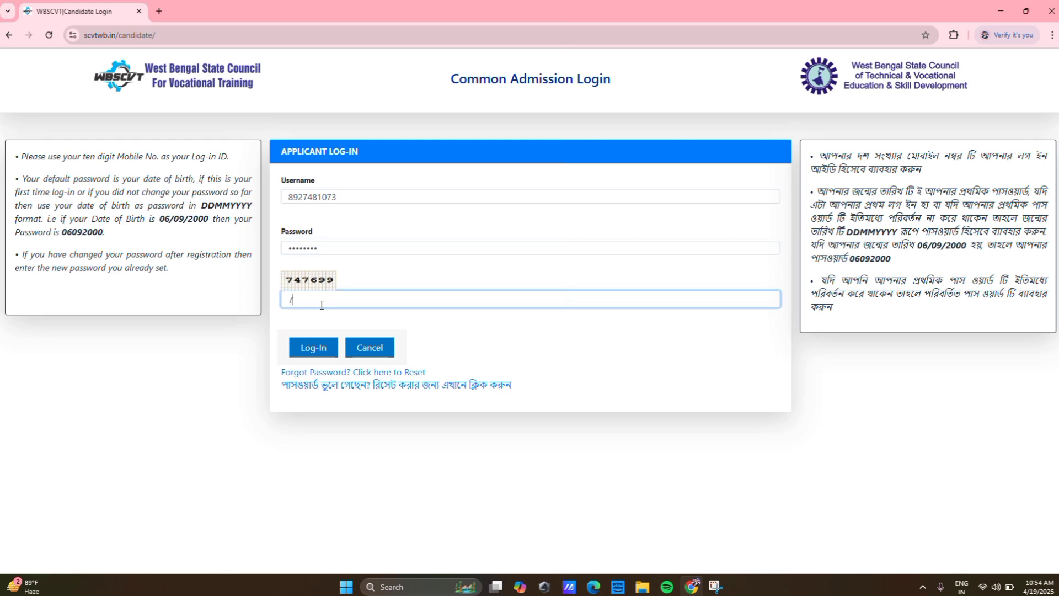
text(47699)
click(313, 348)
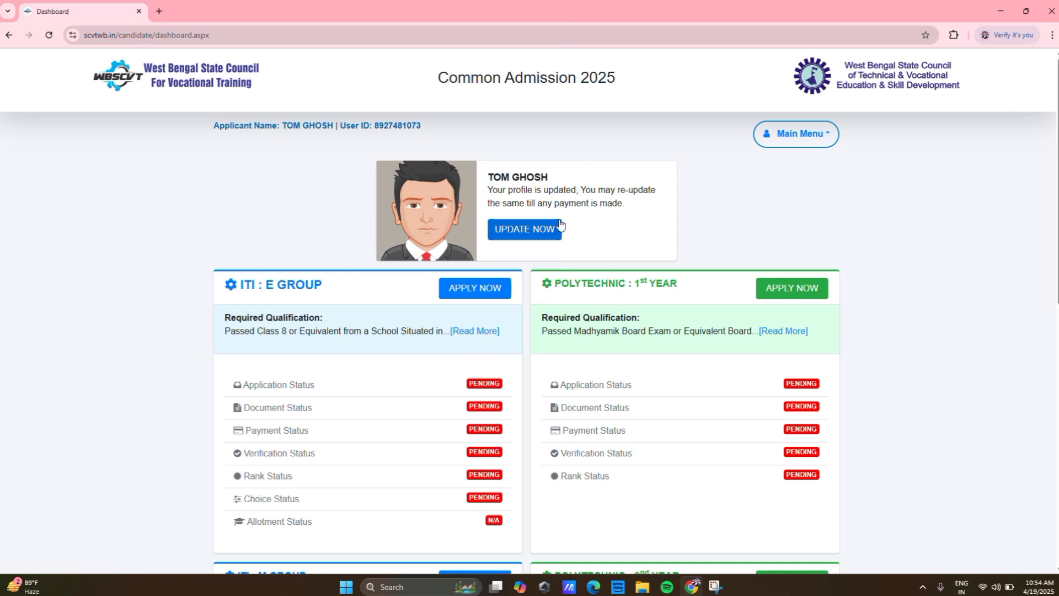
- Scroll down to the ITI : M GROUP card and continue its application
scroll(586, 246, down, 2)
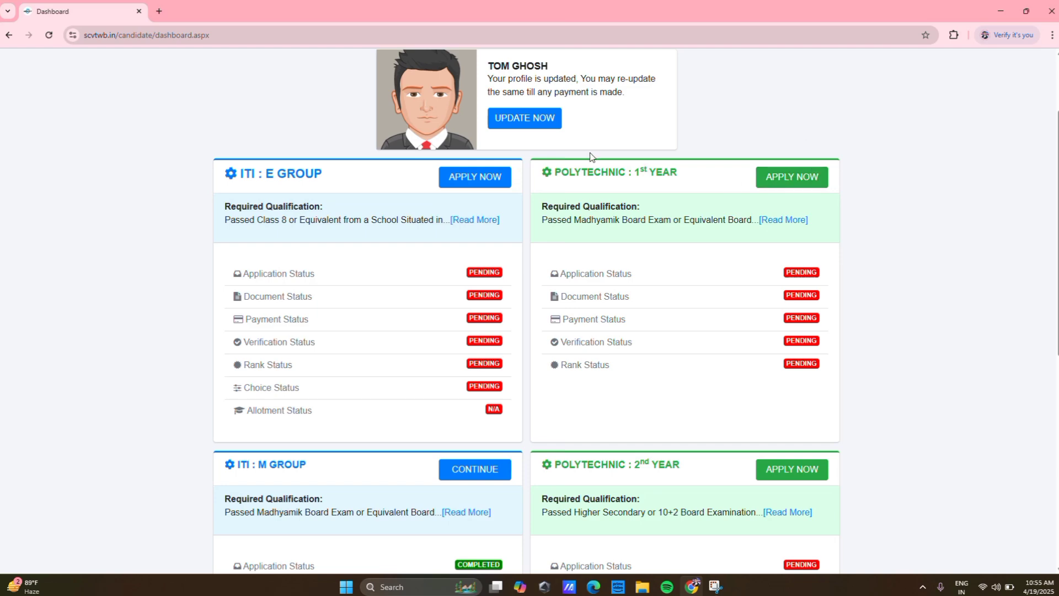
scroll(530, 196, down, 4)
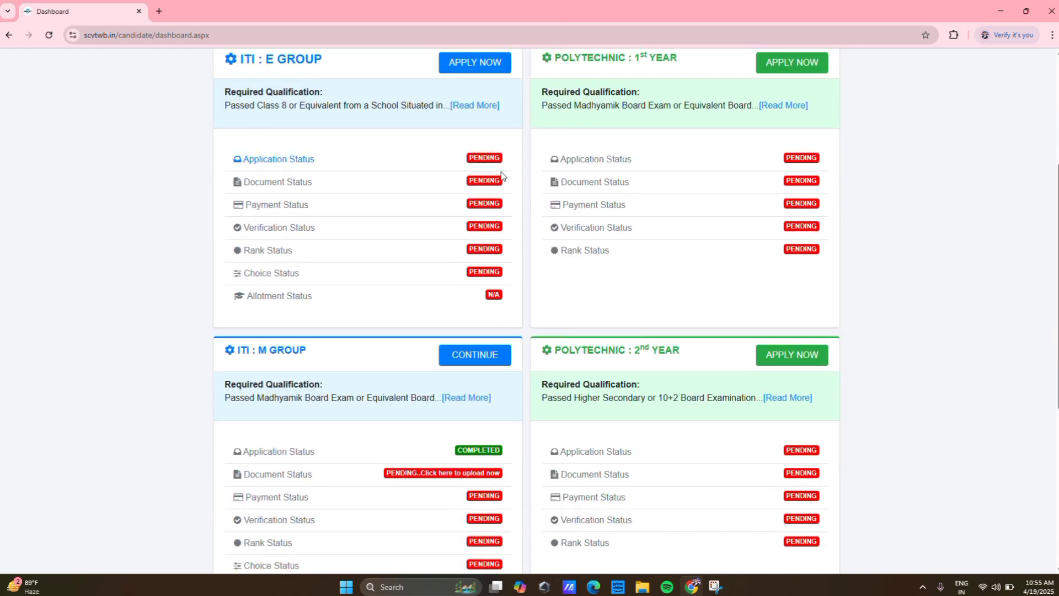
scroll(501, 171, down, 2)
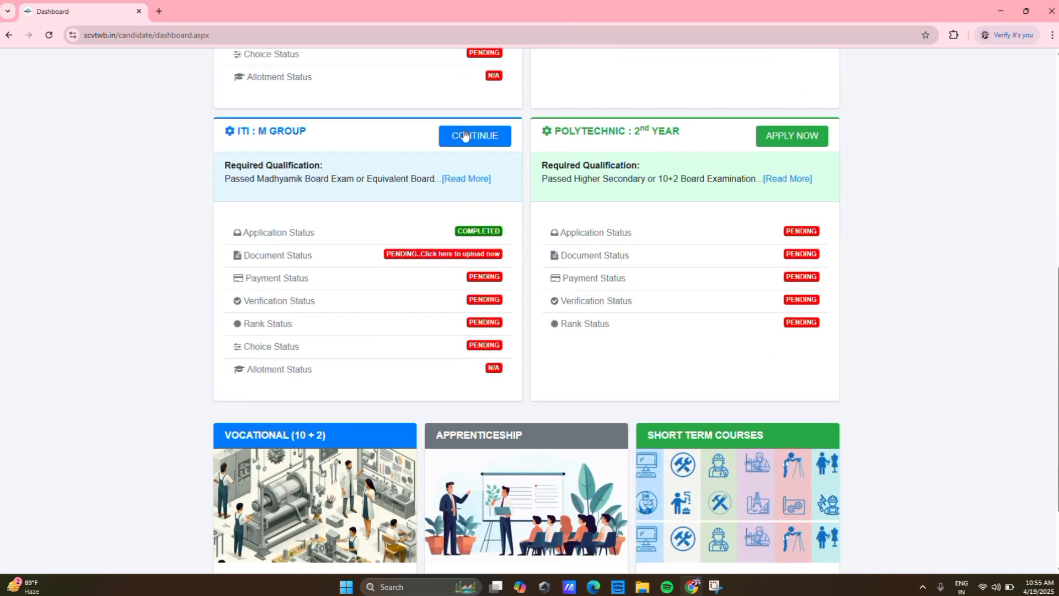
scroll(500, 125, up, 7)
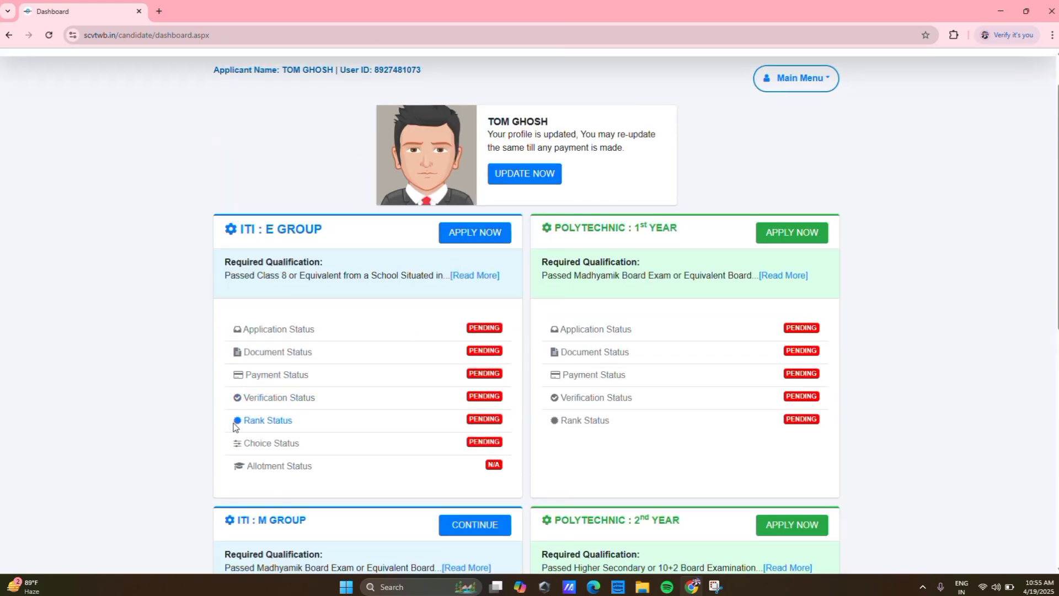
scroll(369, 303, down, 3)
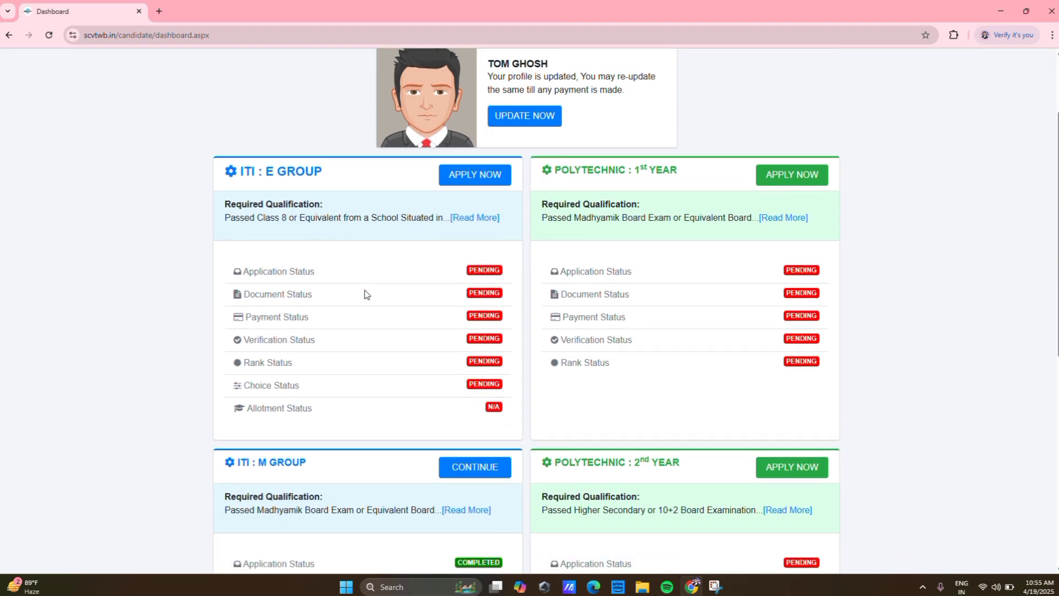
scroll(423, 377, down, 1)
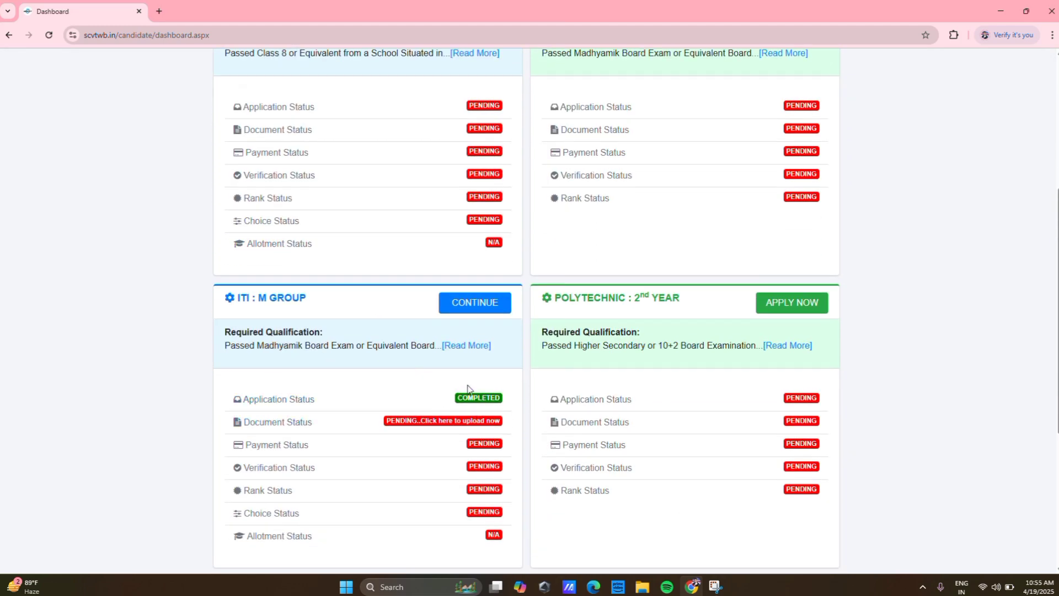
click(474, 303)
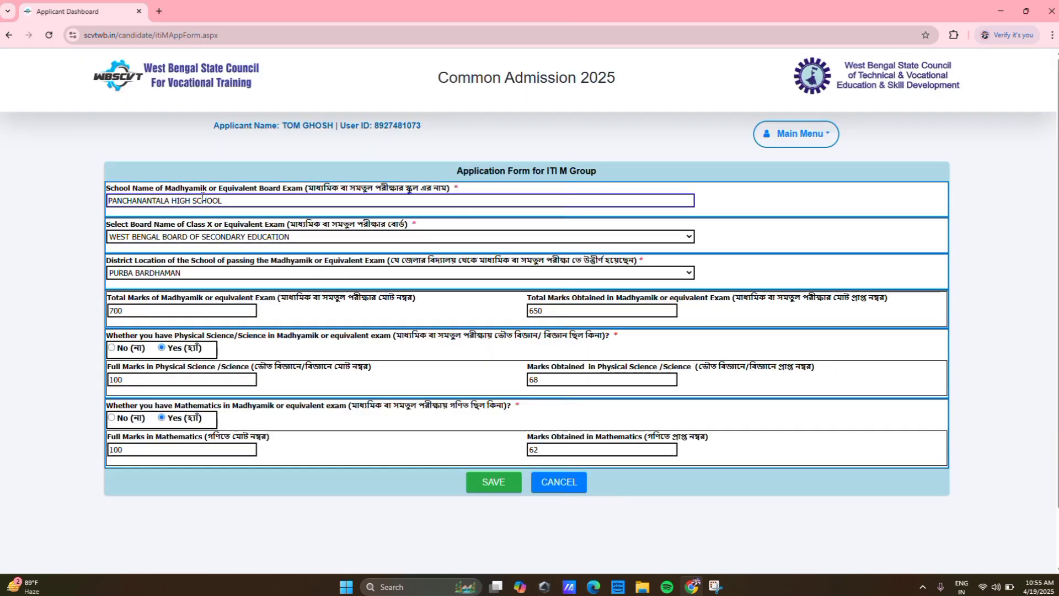
- Check the school name, total marks obtained and physical science full marks, then save the form
click(424, 197)
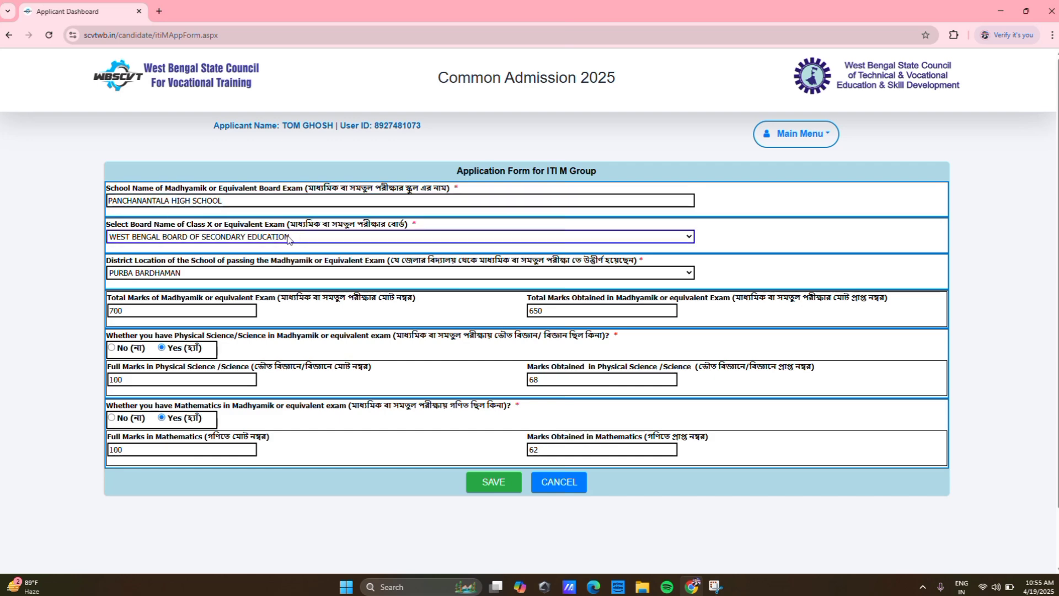
scroll(327, 253, down, 1)
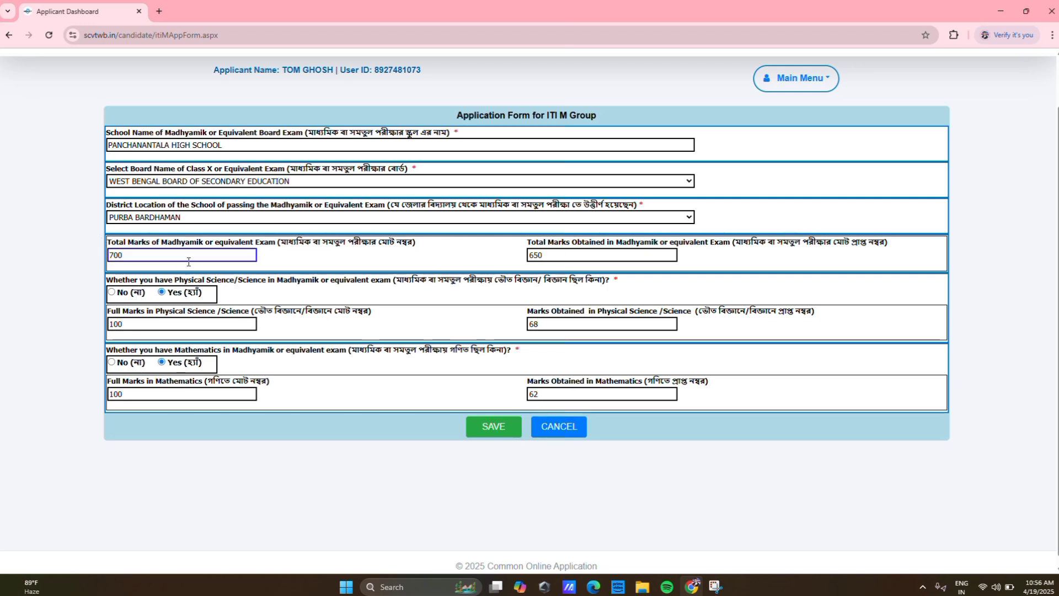
click(619, 251)
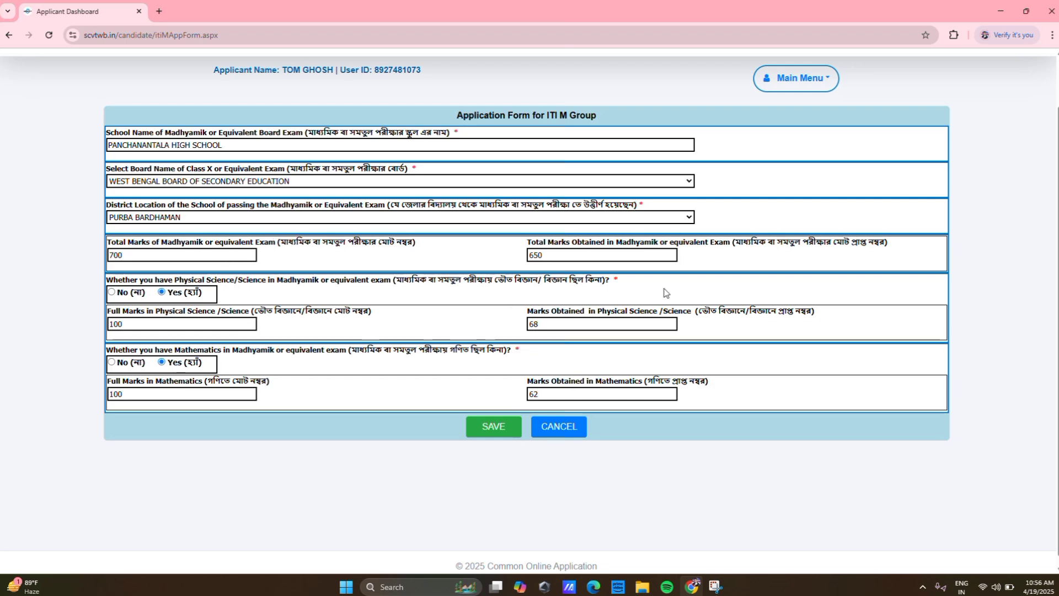
click(607, 256)
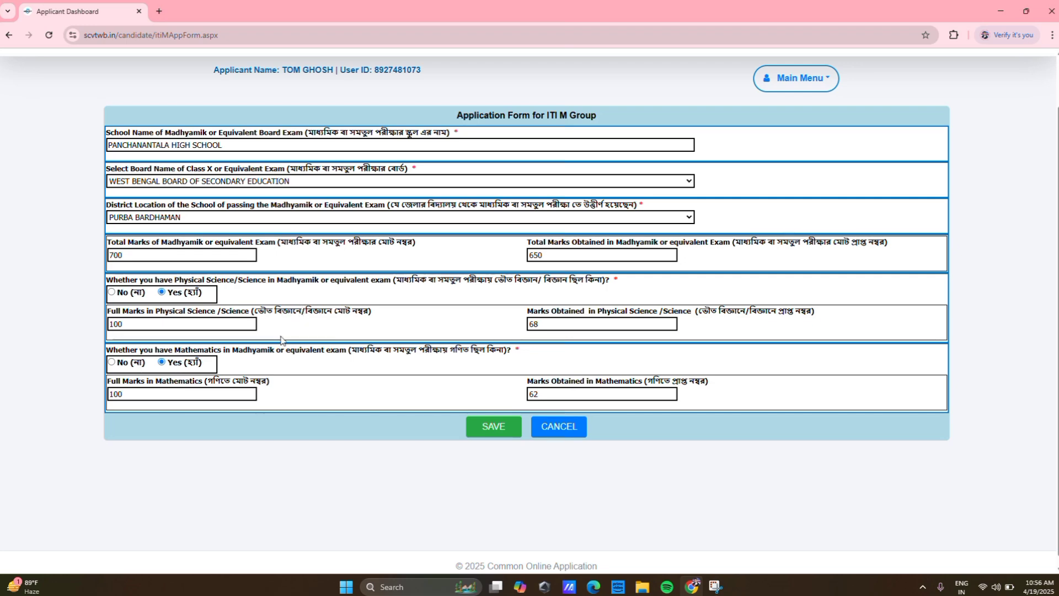
click(190, 321)
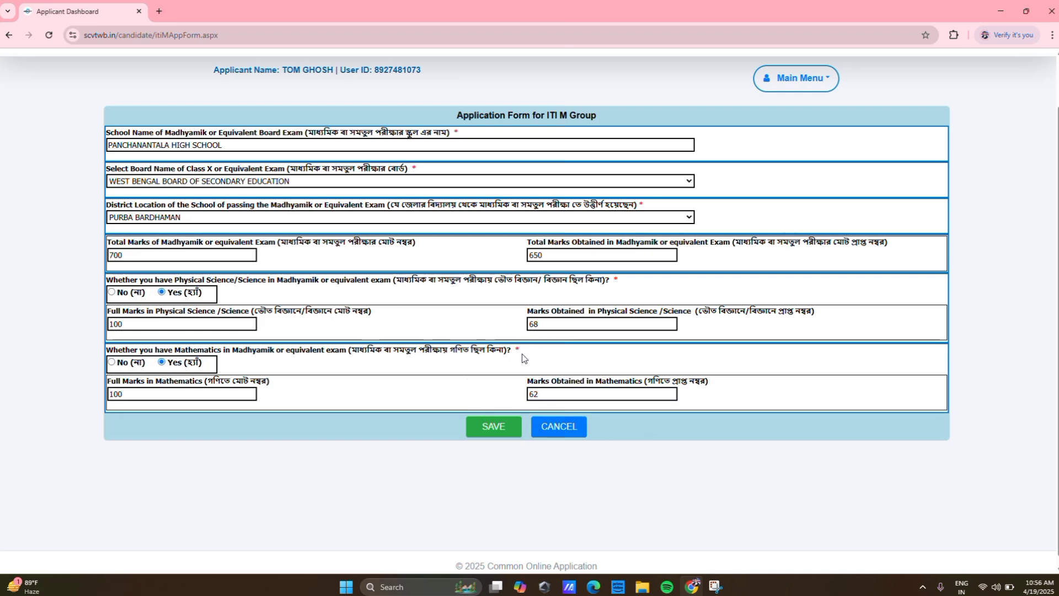
click(502, 432)
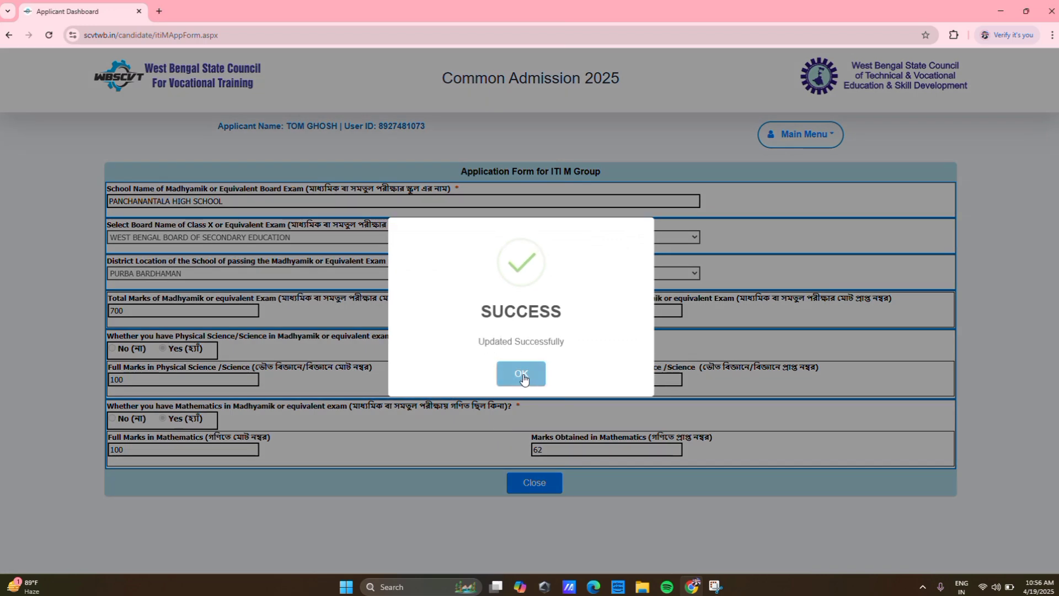
- Dismiss the success message, close the form and scroll down to the ITI M Group card
click(521, 374)
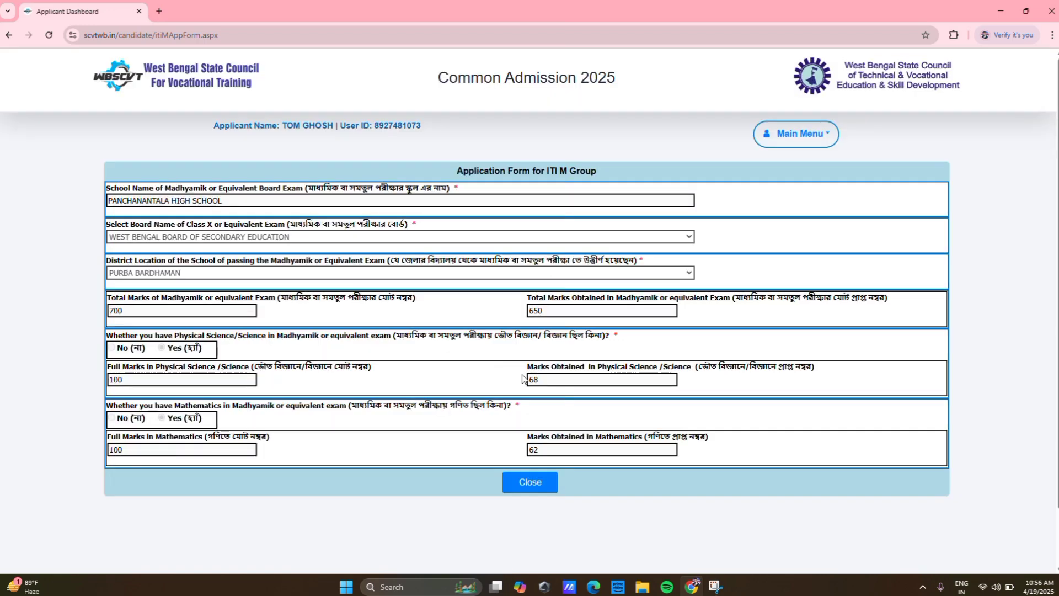
click(538, 484)
scroll(508, 417, down, 1)
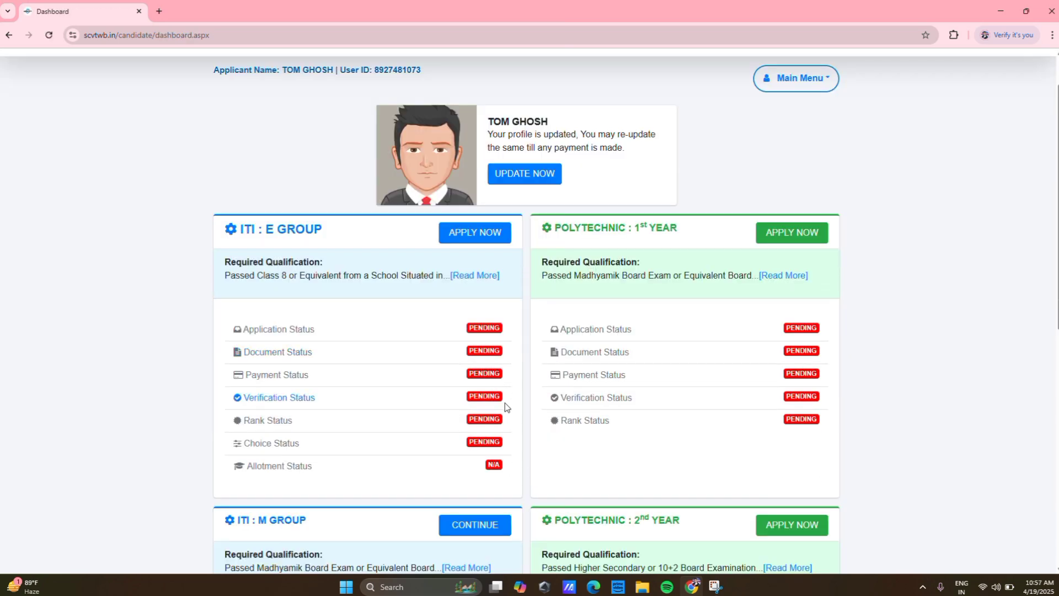
scroll(424, 315, down, 2)
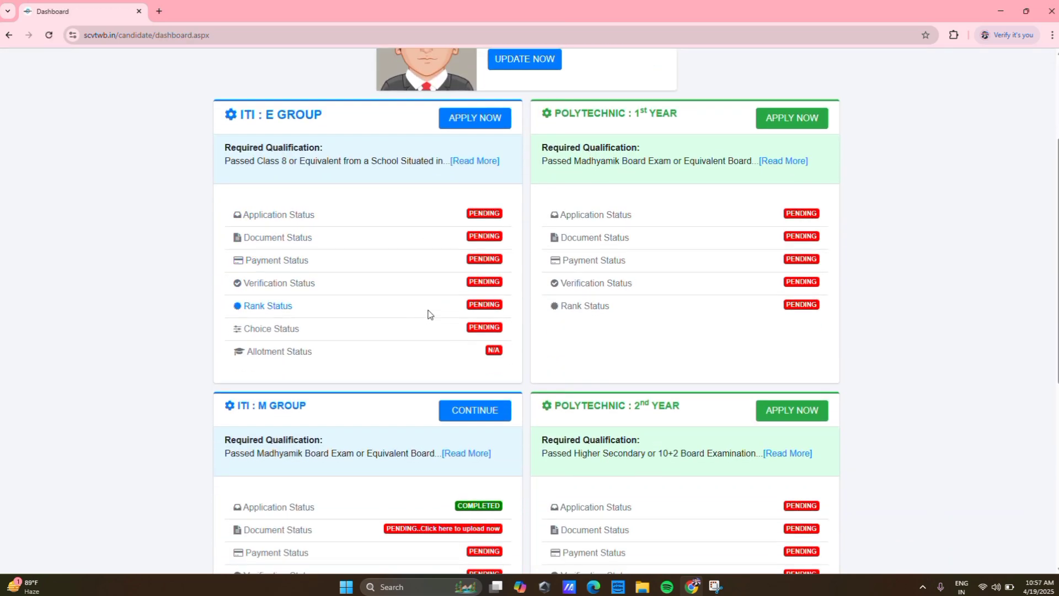
scroll(431, 315, down, 3)
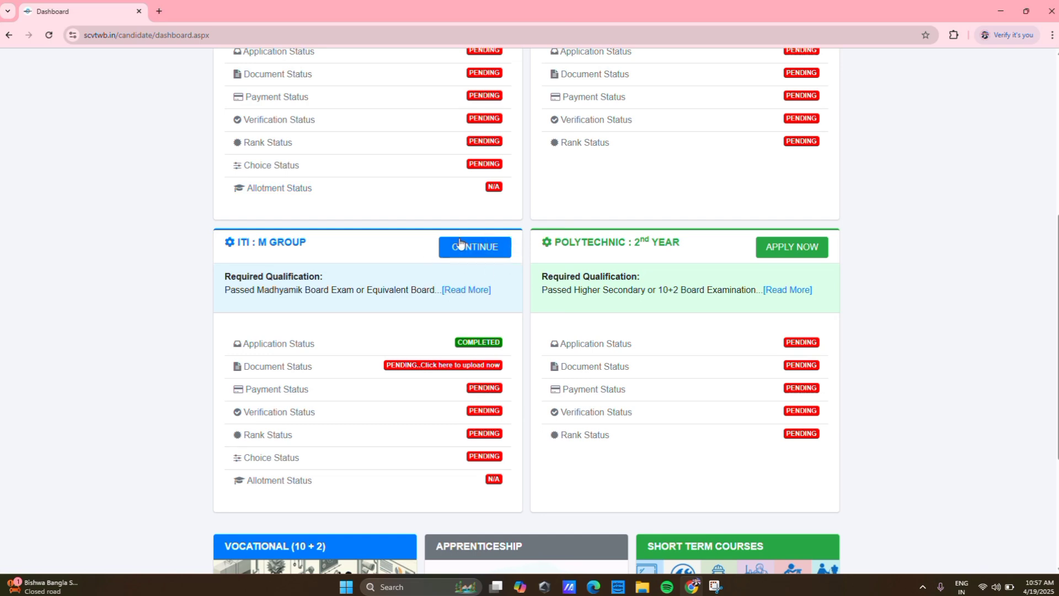
- Open ITI M Group document upload and select RECENT PASSPORT SIZE PHOTOGRAPH OF CANDIDATE
click(451, 365)
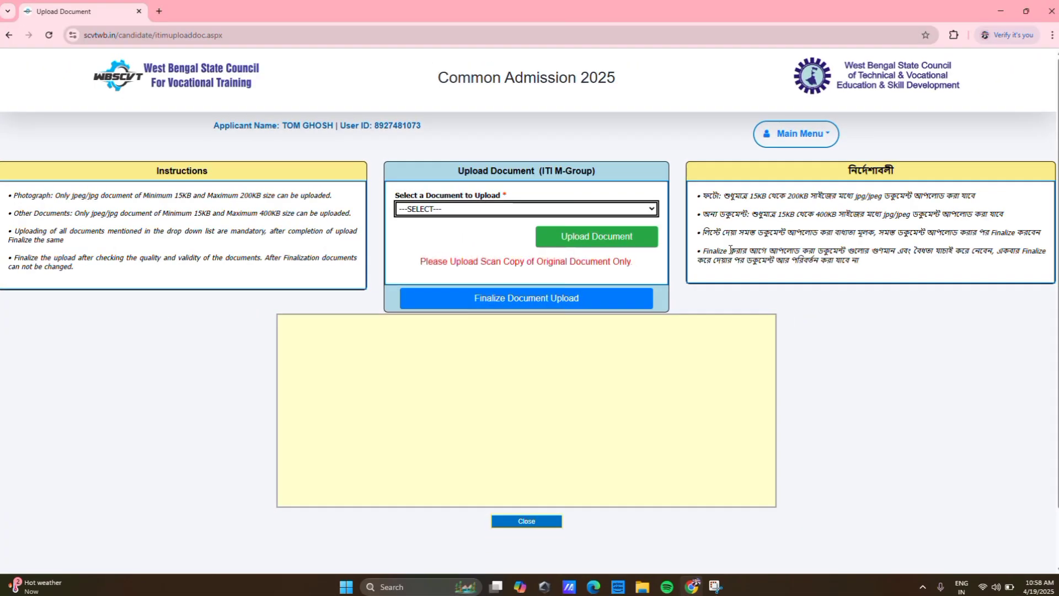
click(644, 212)
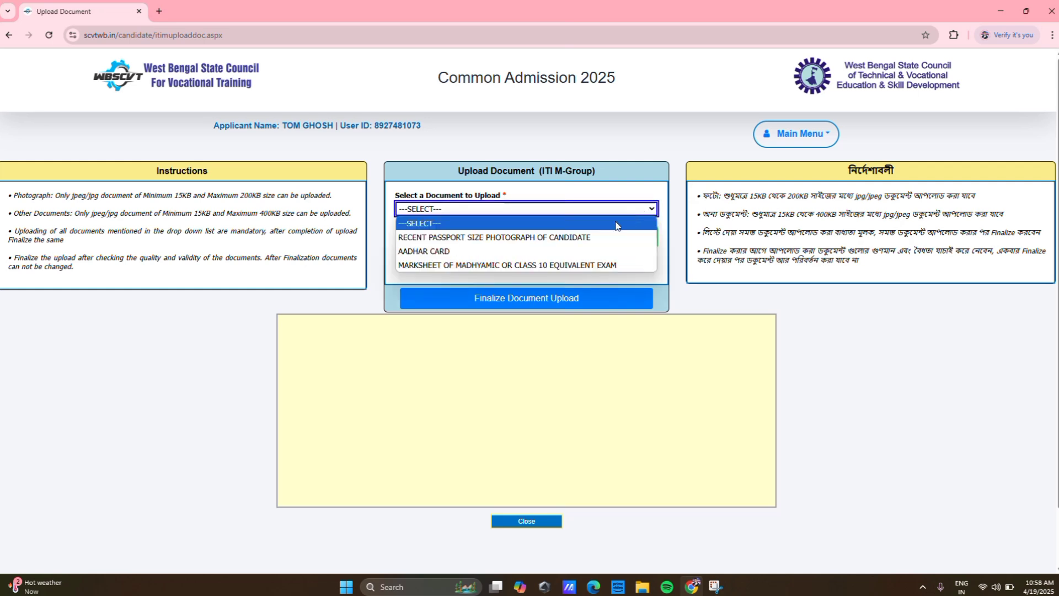
click(560, 238)
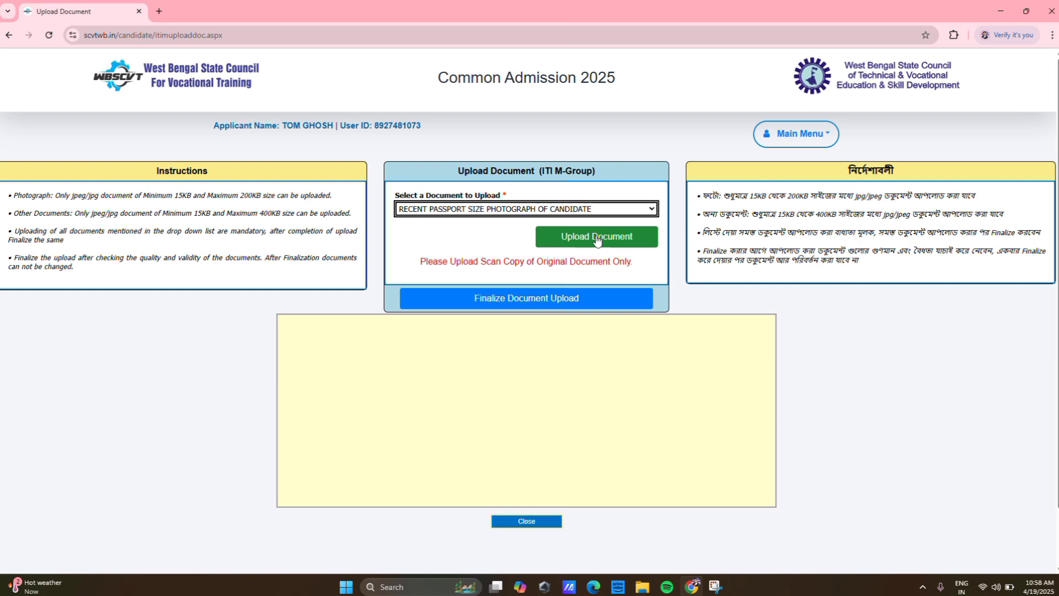
- Upload the passport photo file and close the upload page back to the dashboard
click(596, 237)
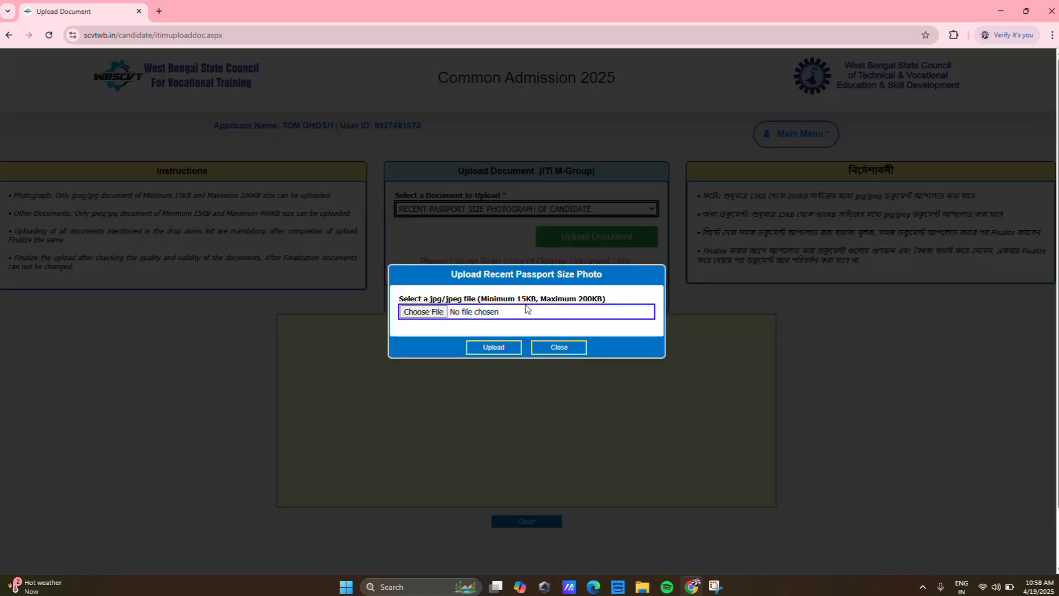
click(409, 313)
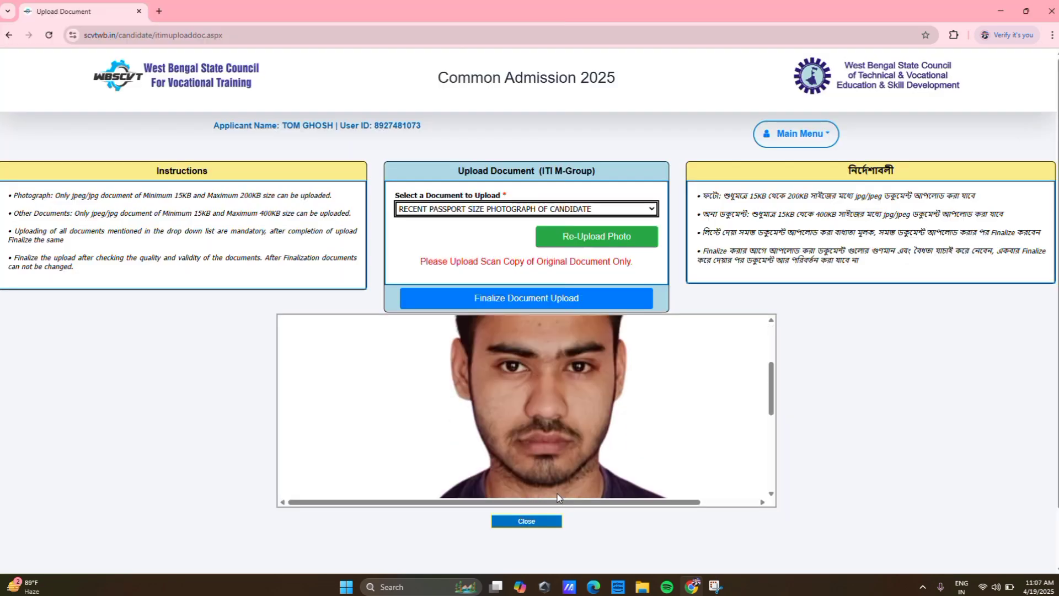
scroll(557, 493, down, 5)
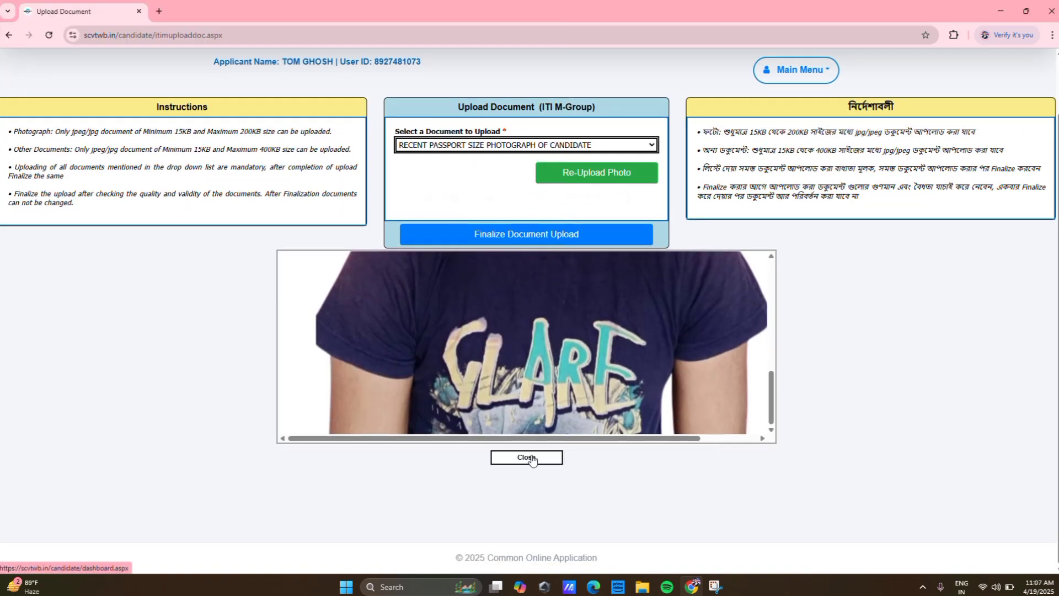
click(529, 458)
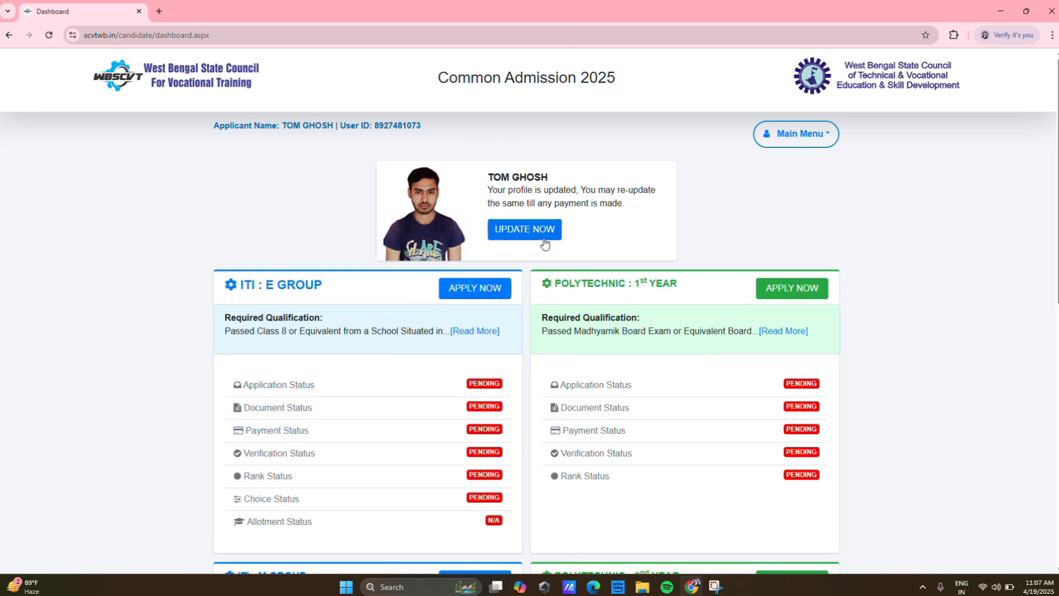
- Open ITI M Group document upload and select AADHAR CARD as the document
scroll(579, 256, down, 5)
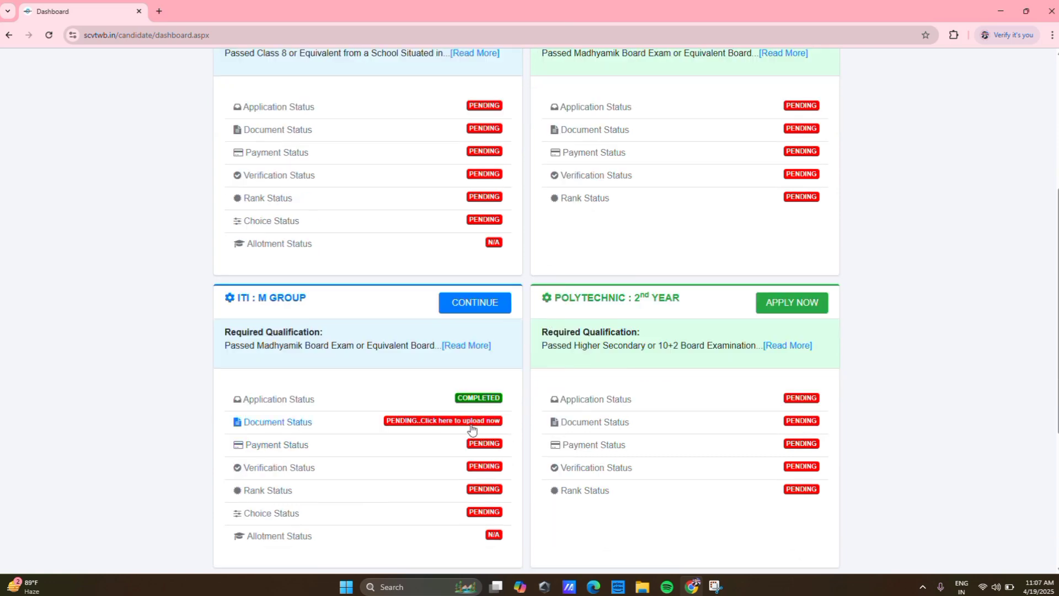
click(442, 423)
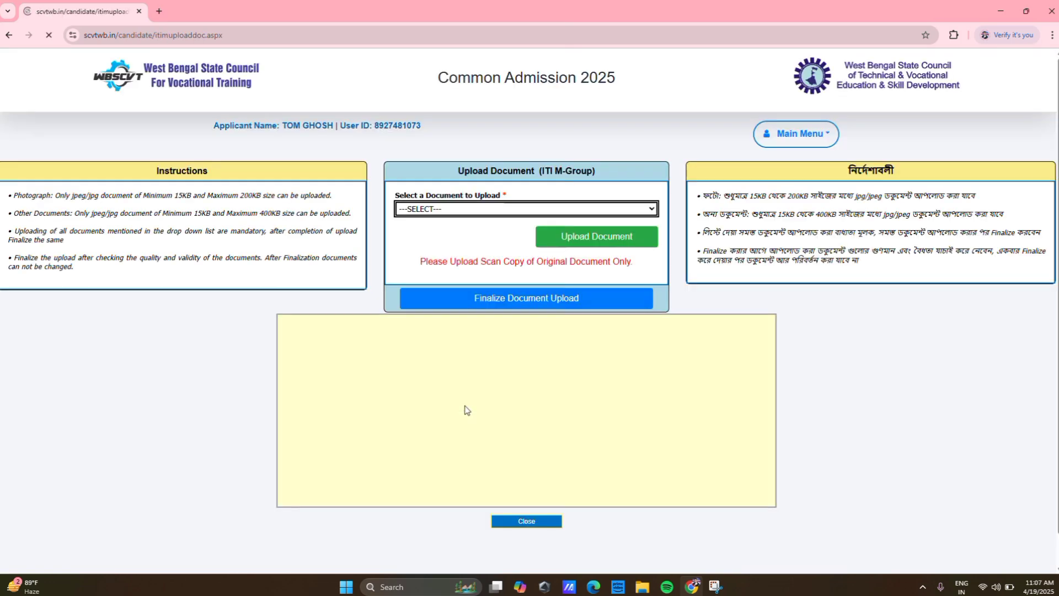
click(626, 214)
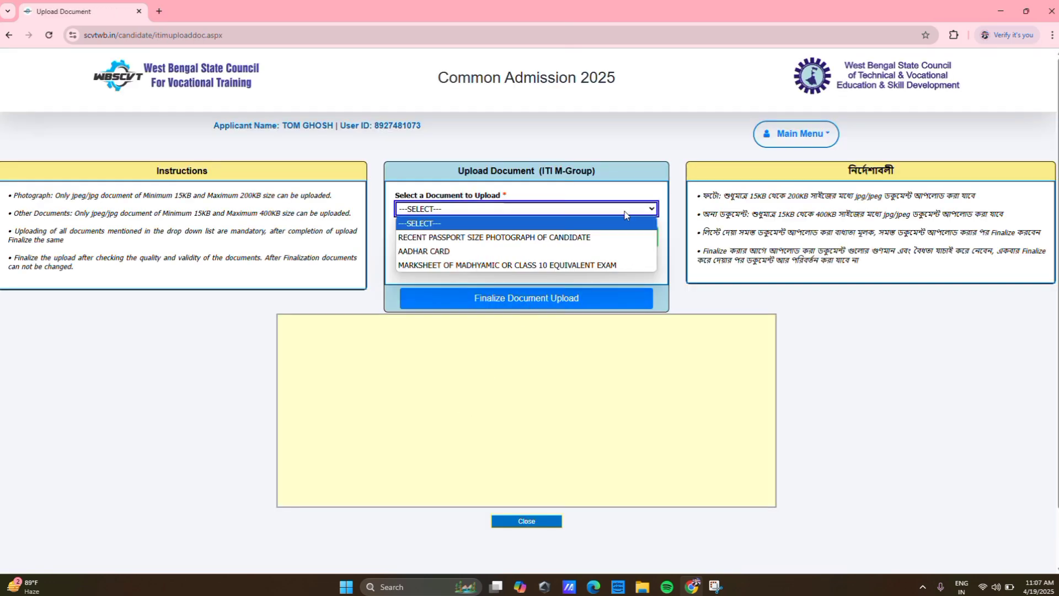
click(467, 253)
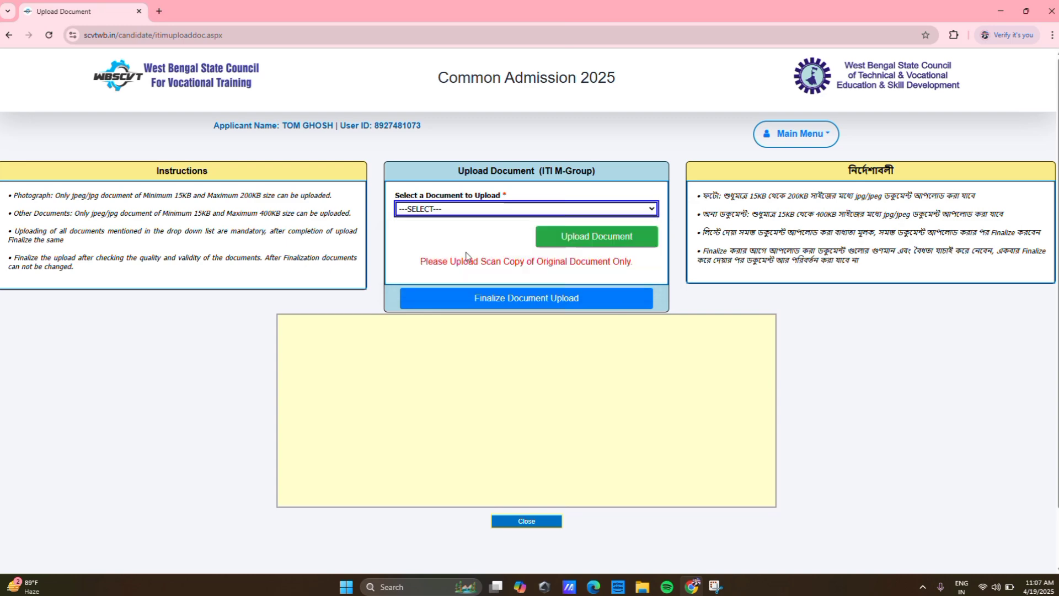
- Upload the aadhar image file as the Aadhar card document
click(592, 239)
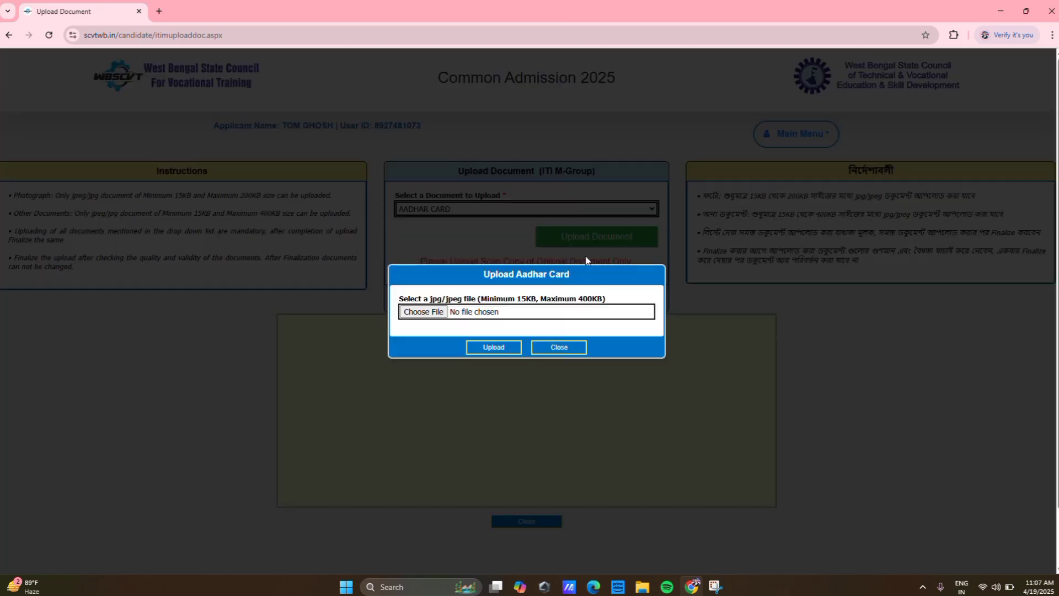
click(507, 346)
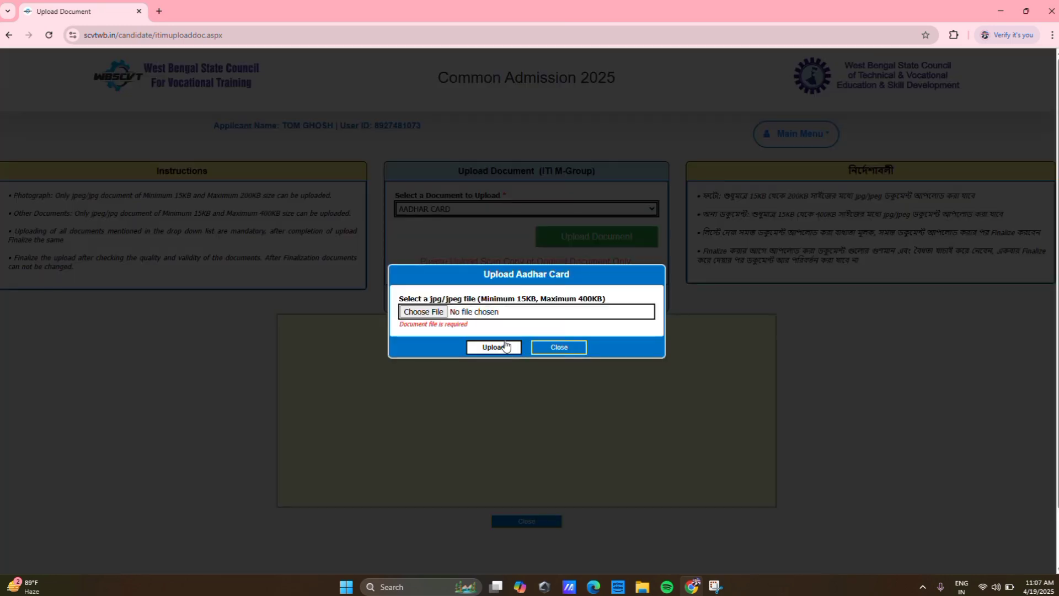
click(434, 313)
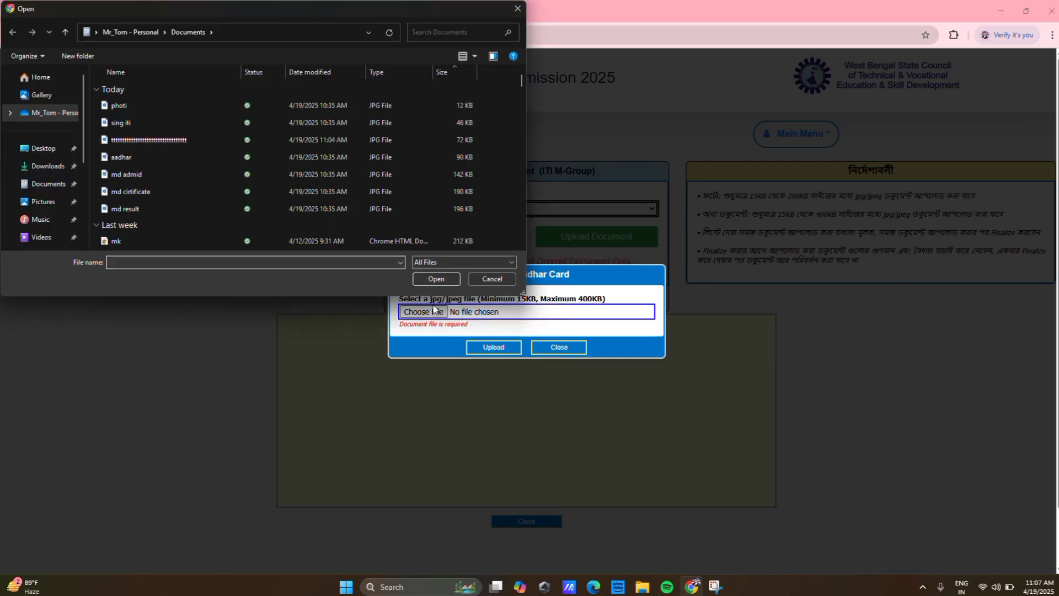
double_click(288, 159)
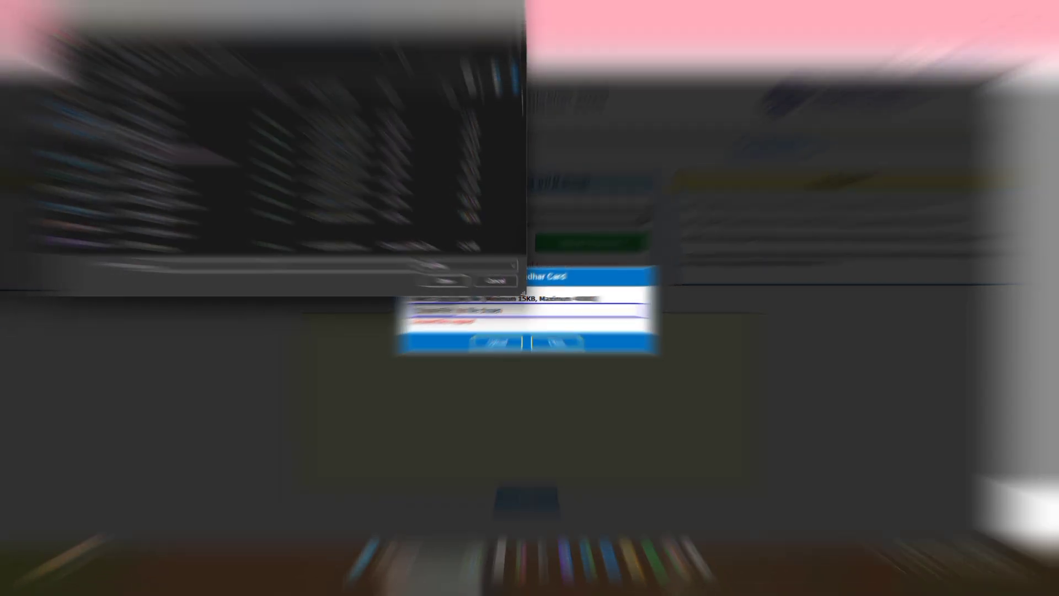
click(503, 347)
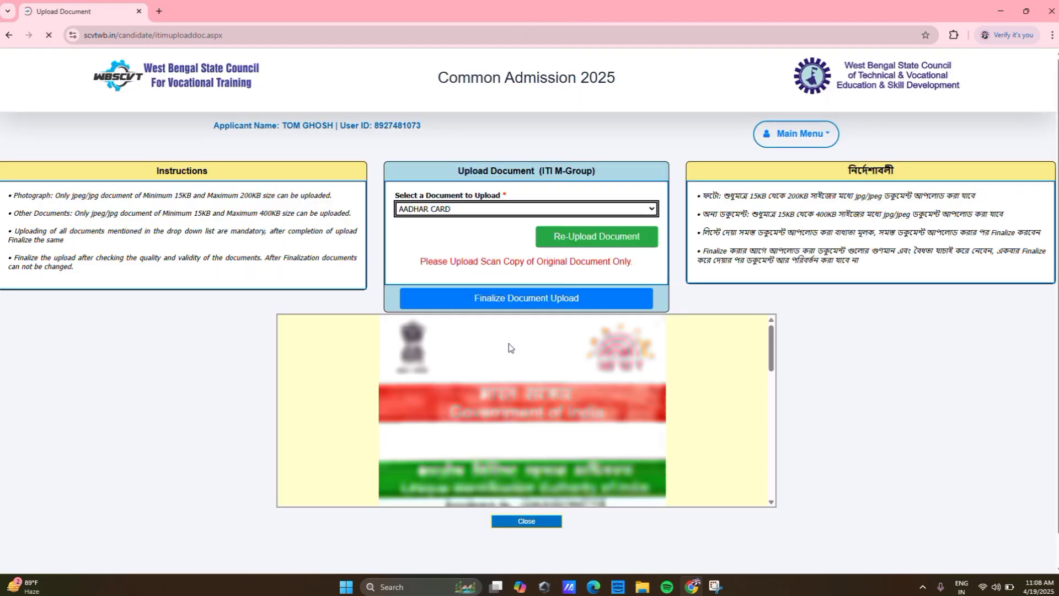
- Close the upload page to return to the dashboard
scroll(526, 411, down, 10)
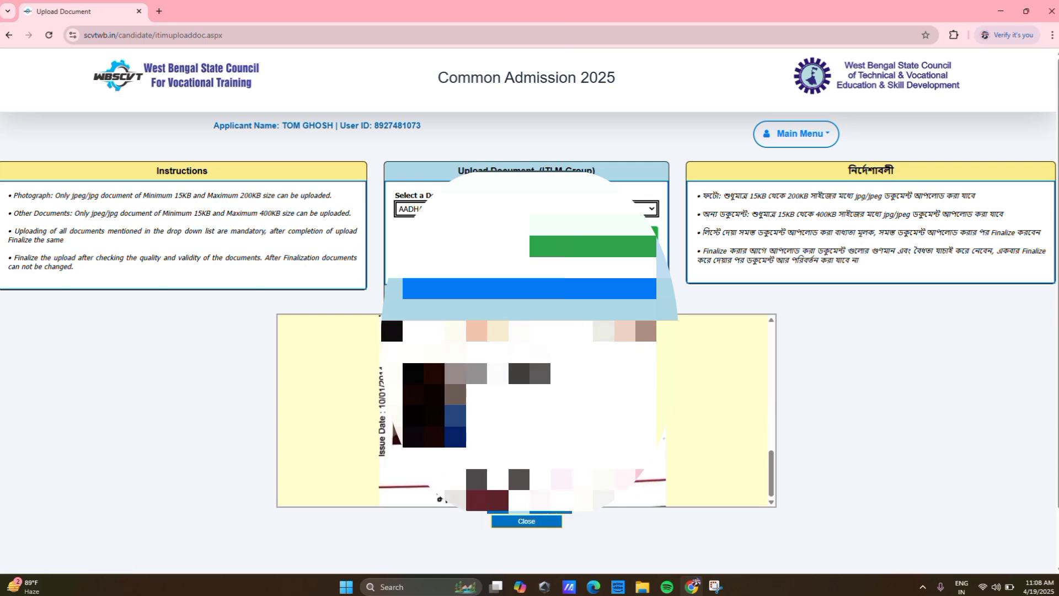
scroll(526, 397, down, 2)
scroll(527, 375, up, 4)
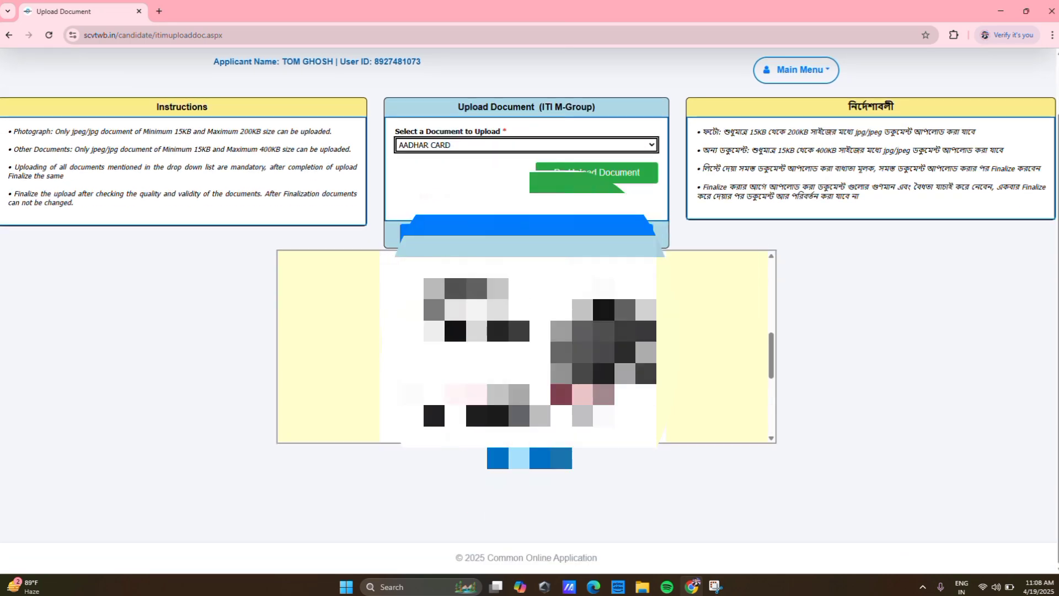
scroll(495, 439, up, 5)
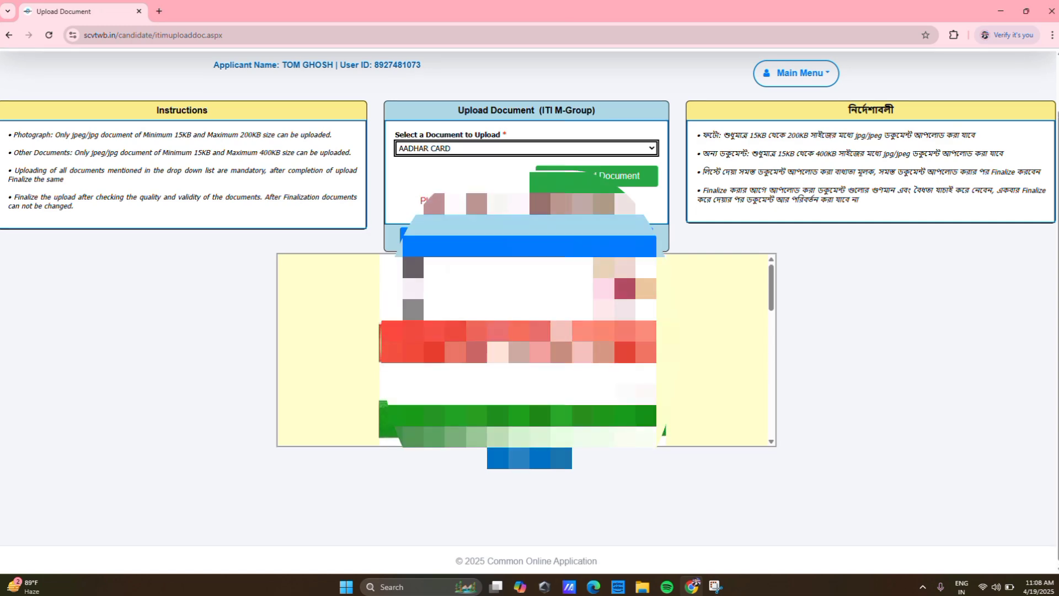
scroll(495, 439, up, 3)
scroll(452, 396, down, 8)
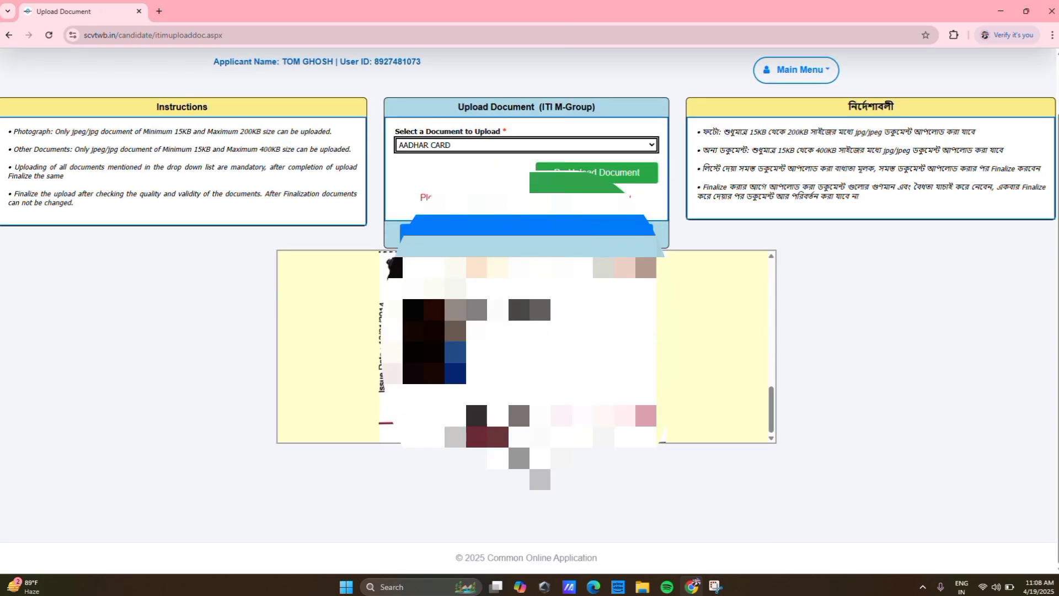
click(526, 234)
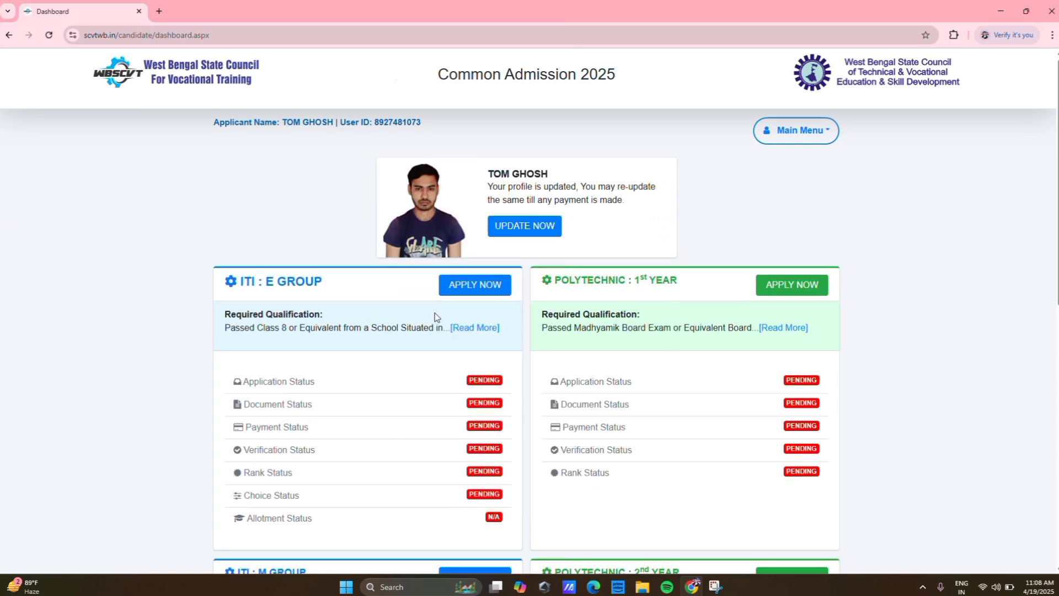
scroll(434, 313, down, 6)
- Select MARKSHEET OF MADHYAMIC, upload its image file, then close back to the dashboard
click(444, 366)
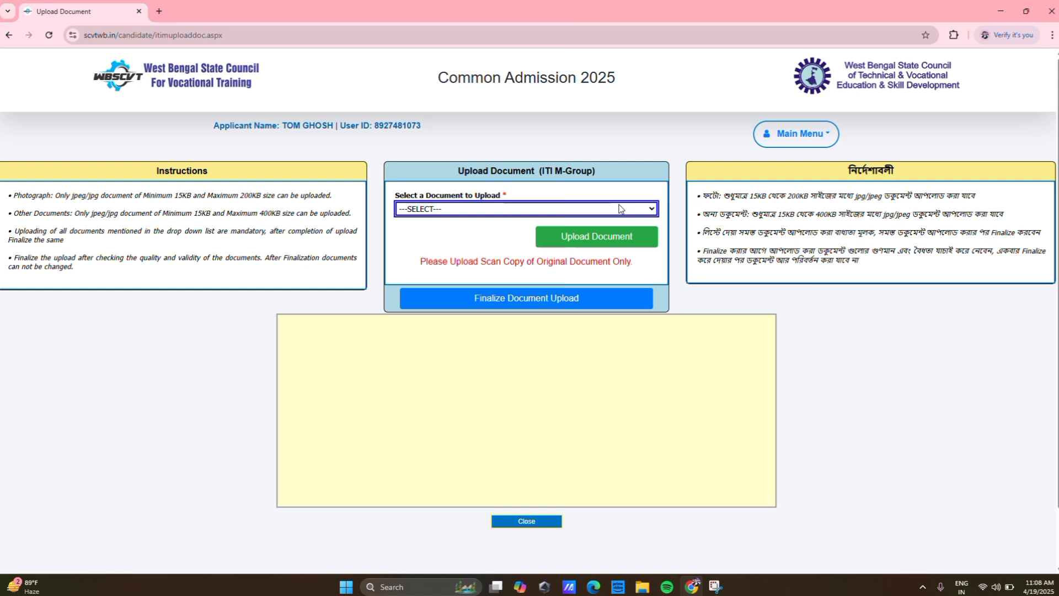
click(619, 209)
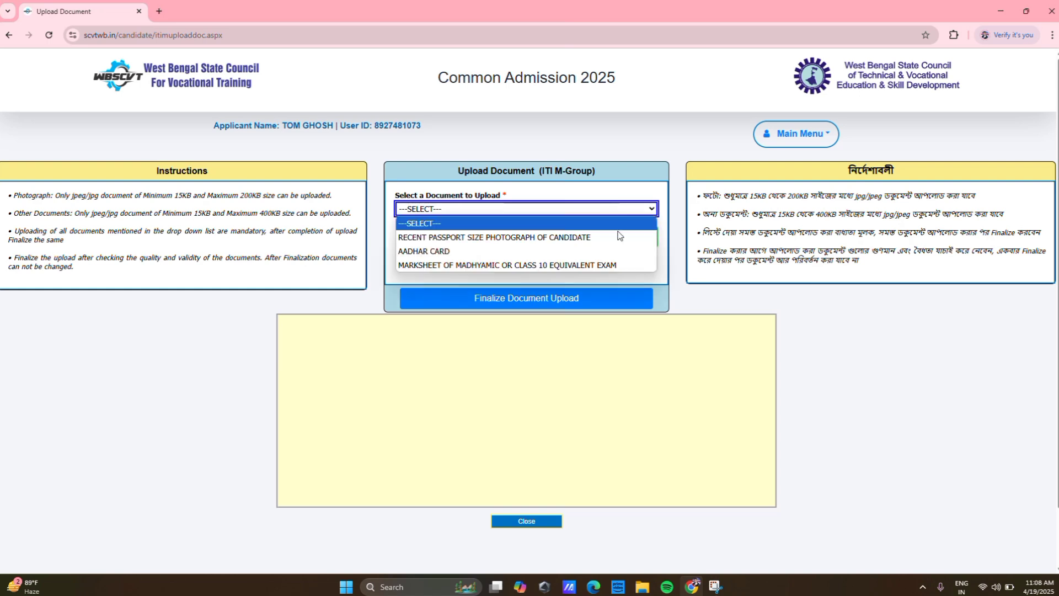
click(536, 265)
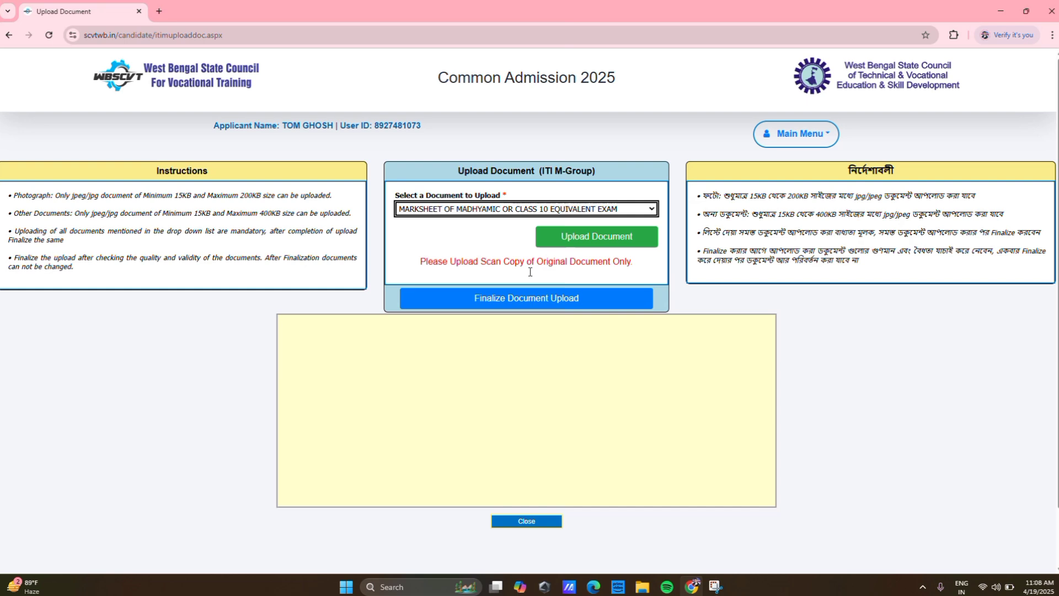
click(597, 238)
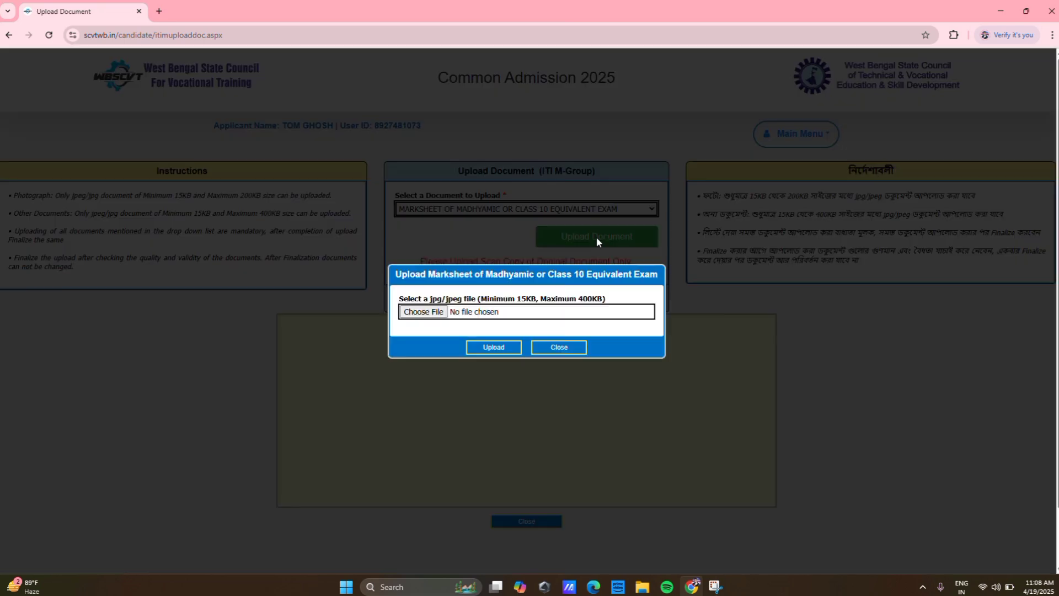
click(430, 312)
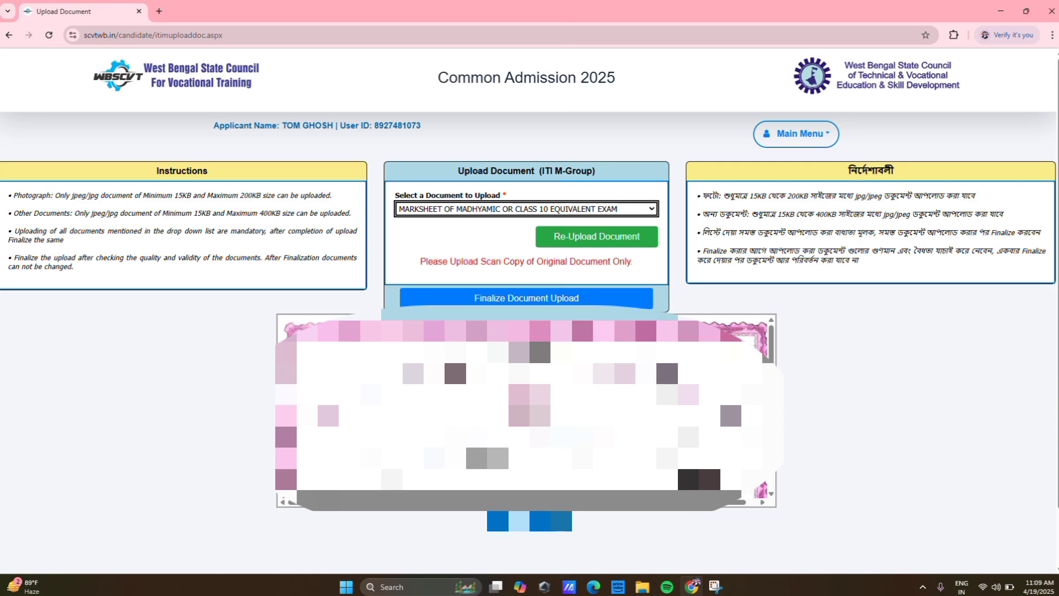
scroll(452, 354, down, 10)
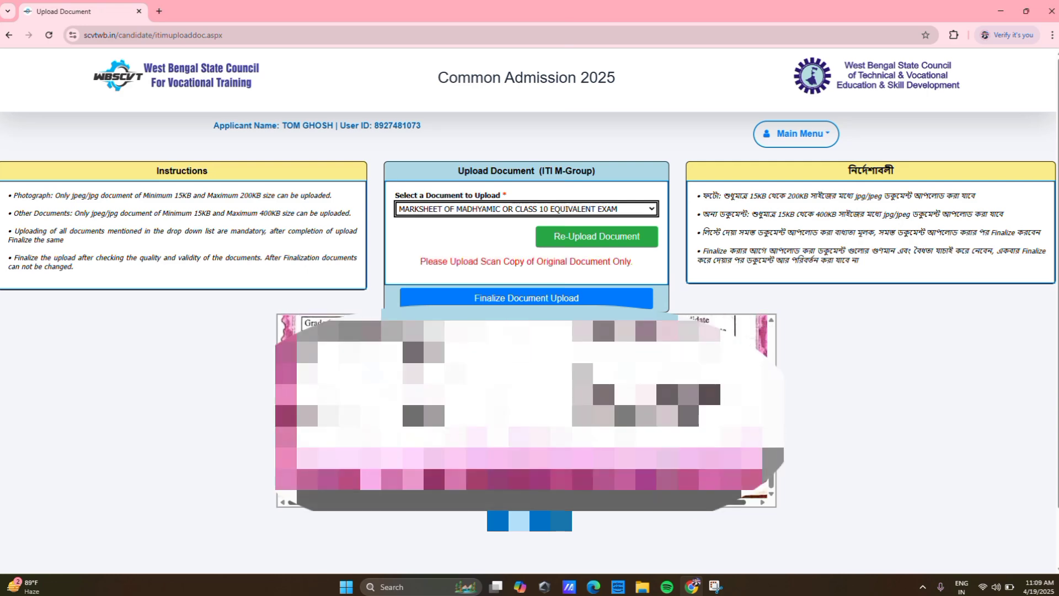
click(535, 520)
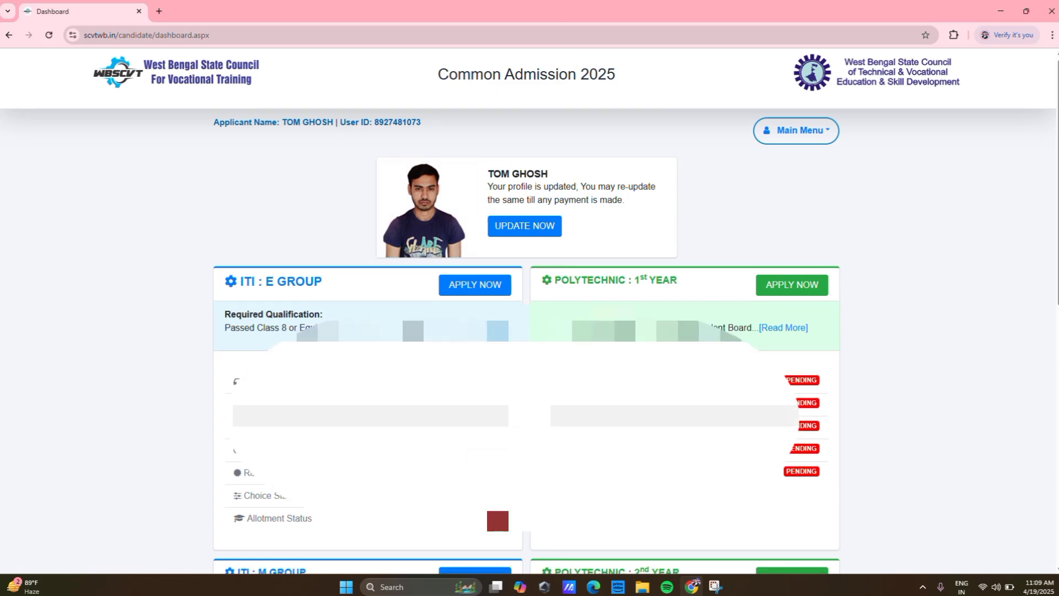
scroll(489, 404, down, 7)
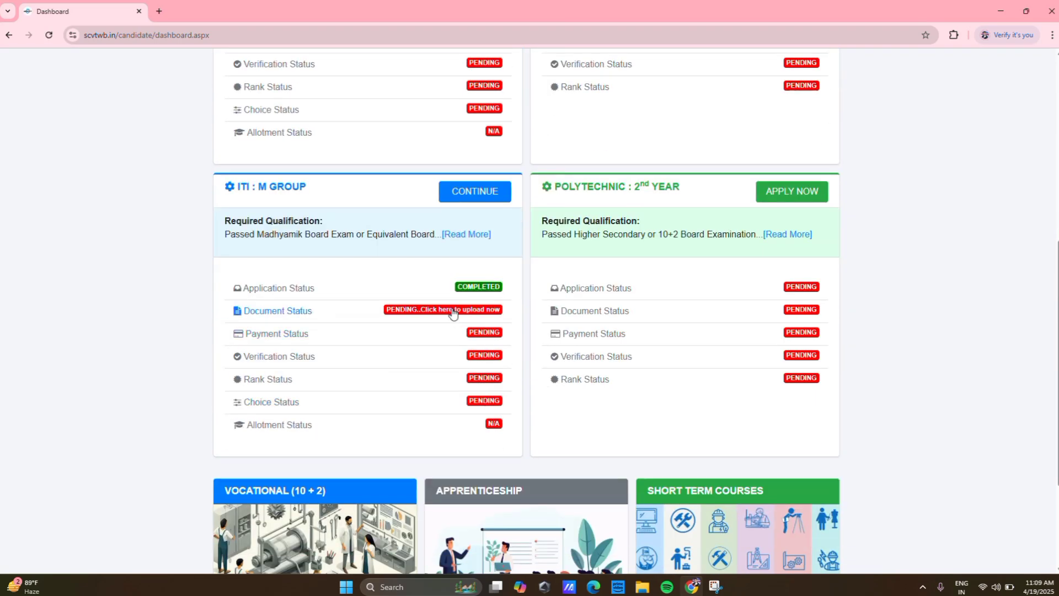
- Finalize the ITI M Group document upload, confirm Yes, and return to the dashboard
click(453, 313)
click(525, 208)
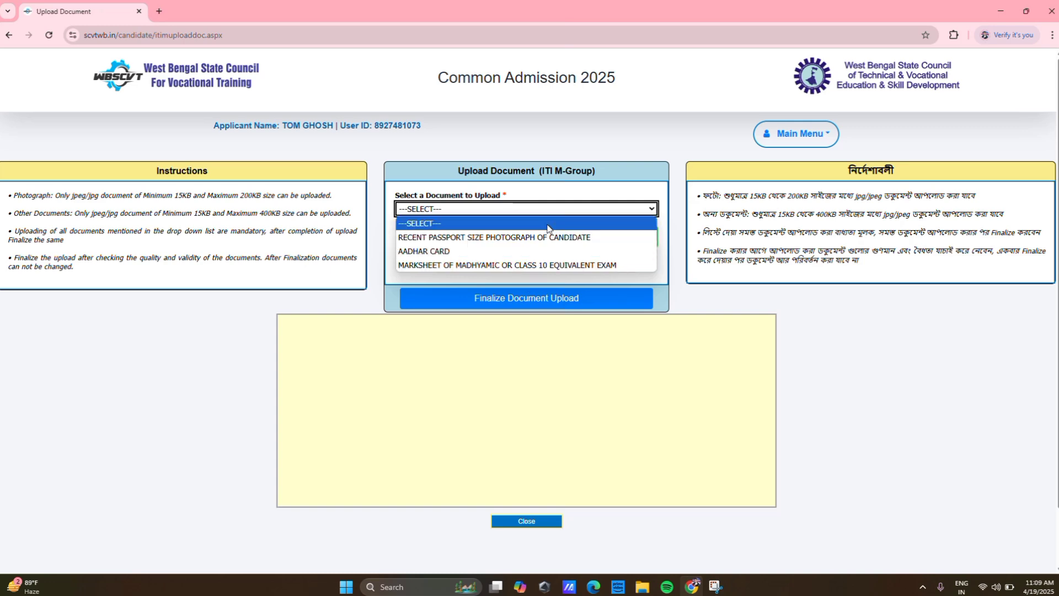
click(526, 301)
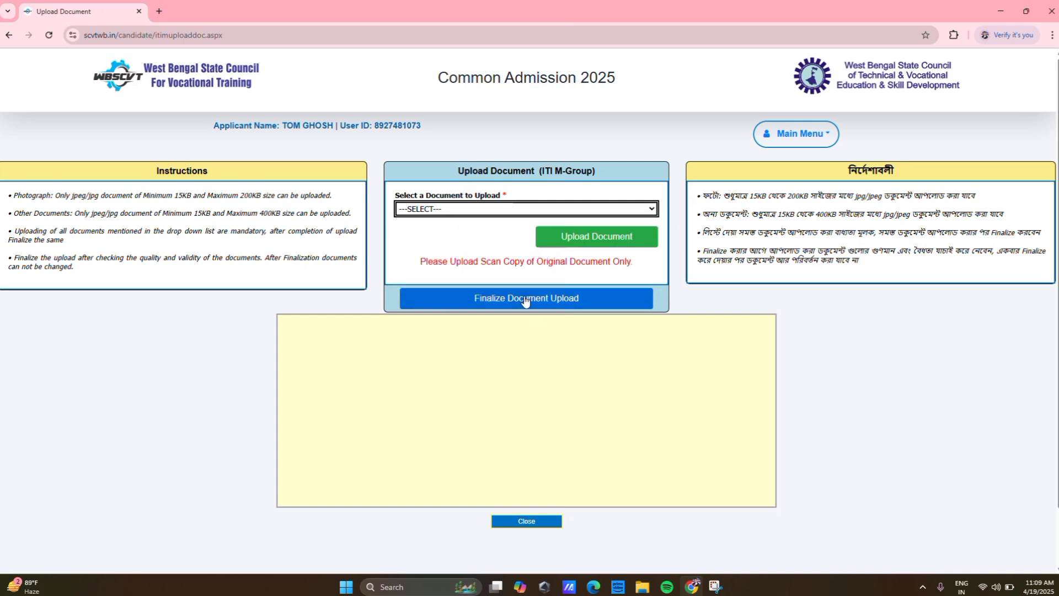
click(525, 300)
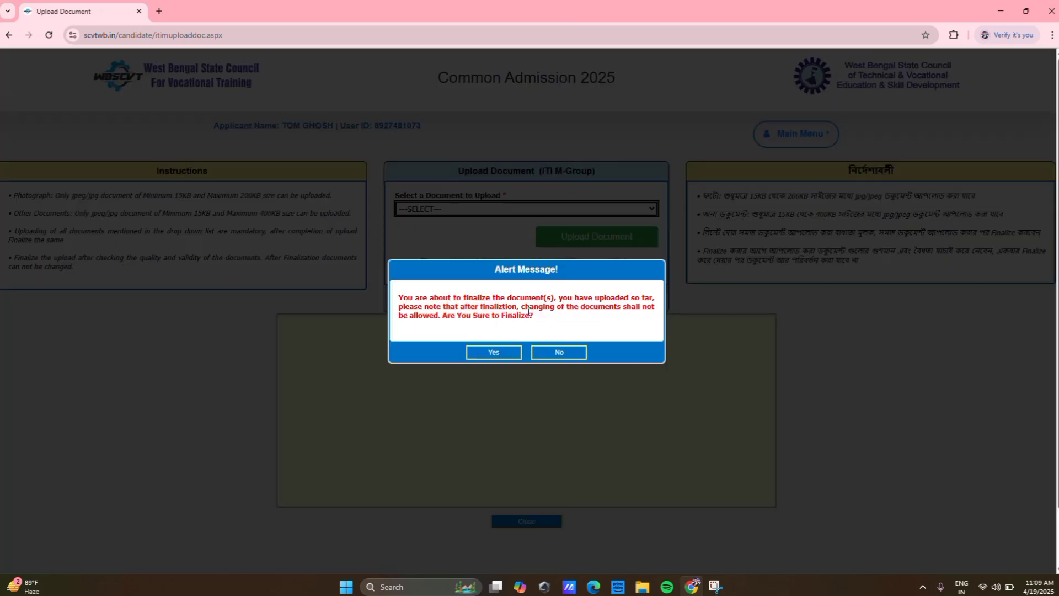
click(501, 353)
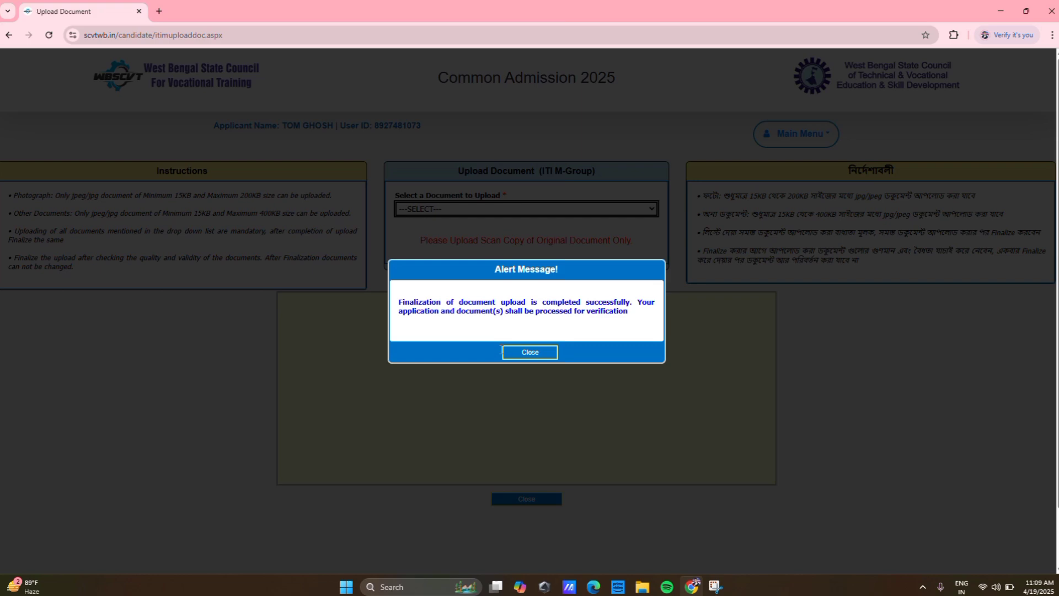
click(531, 353)
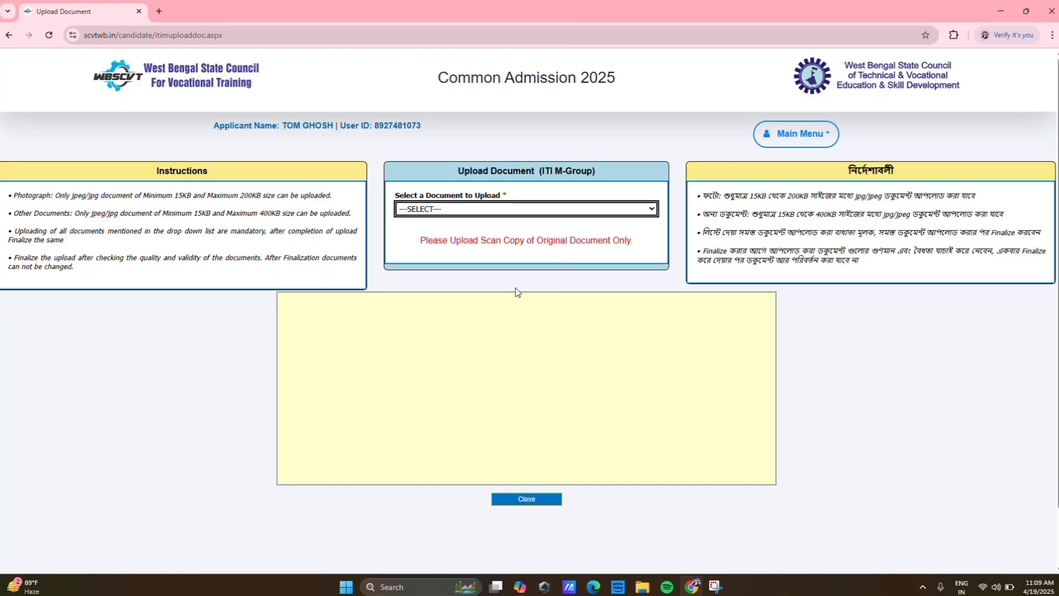
click(527, 499)
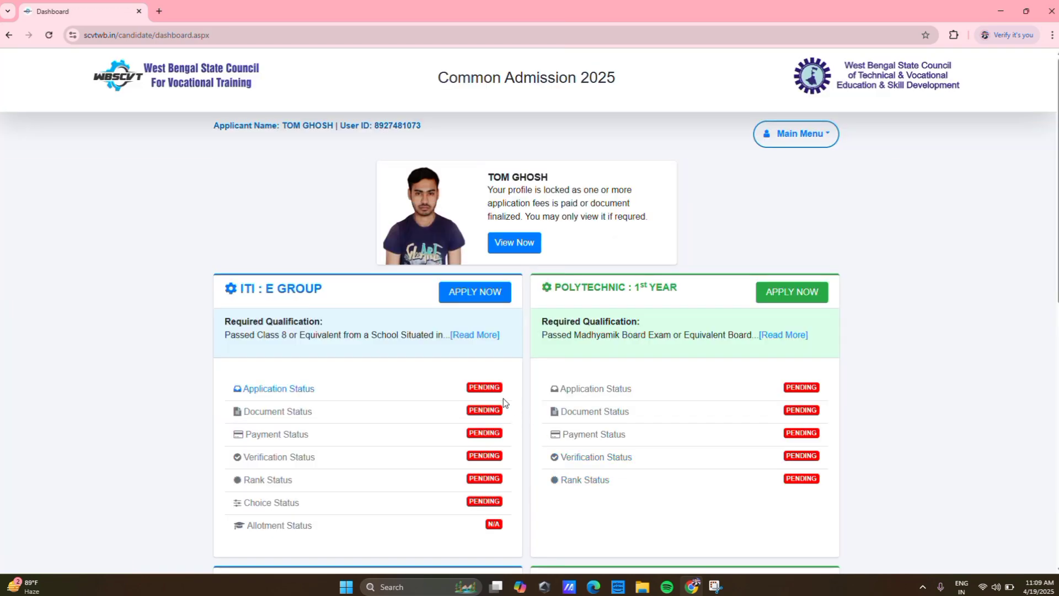
scroll(500, 397, down, 5)
scroll(495, 394, down, 2)
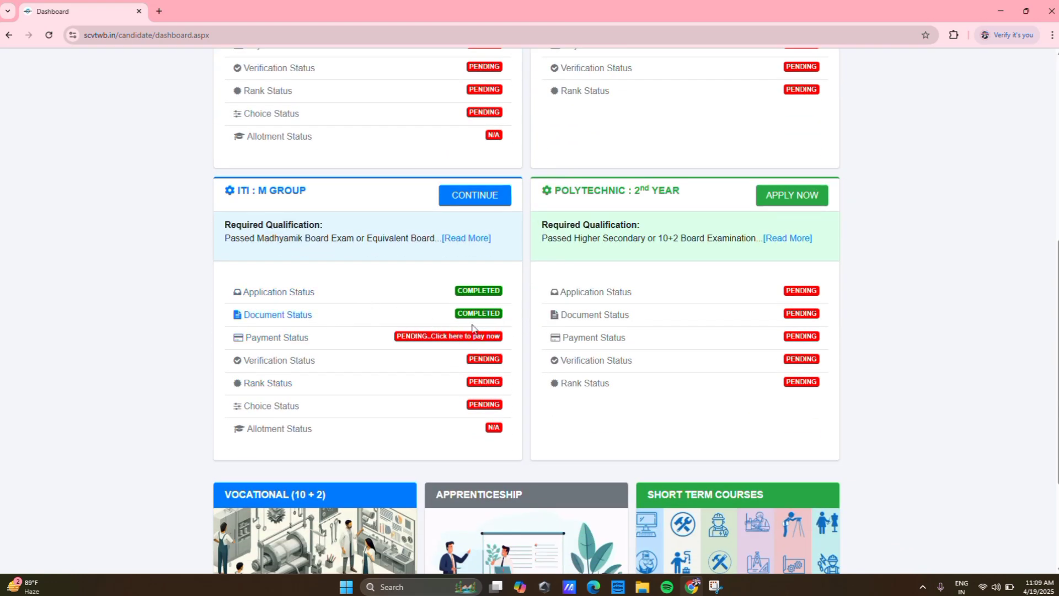
- Open the pending ₹200 ITI M Group fee payment and choose Make Payment
click(433, 341)
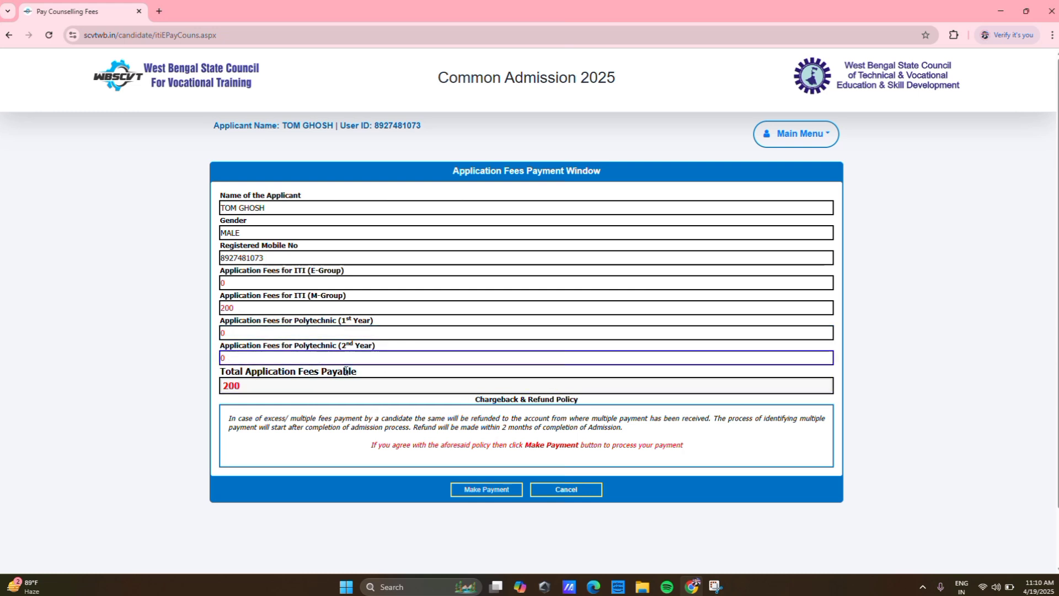
click(487, 490)
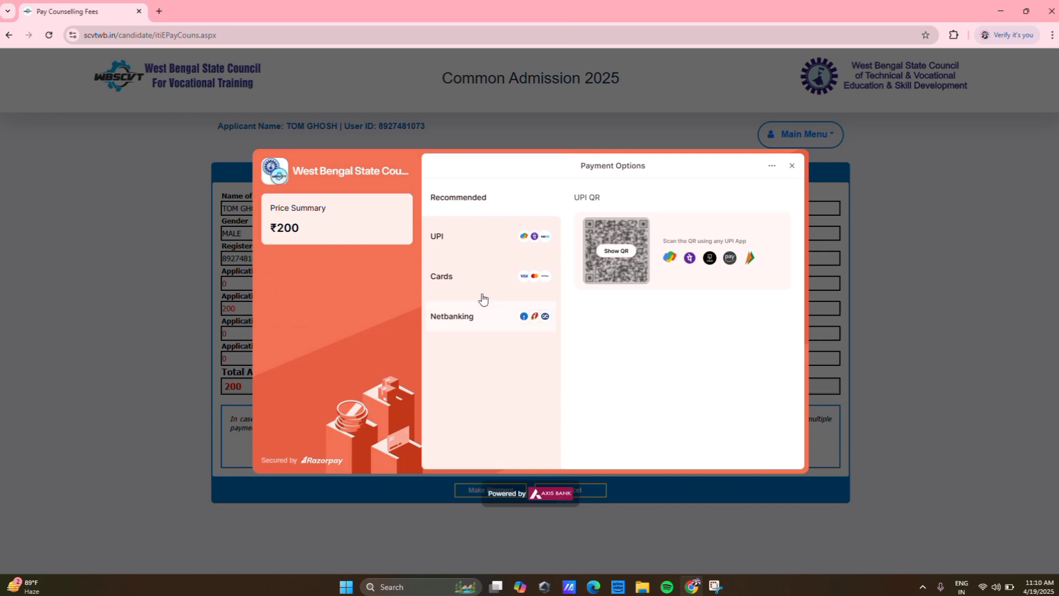
- Check the Razorpay UPI and Cards options, then close the checkout and confirm 'Yes, exit'
click(455, 241)
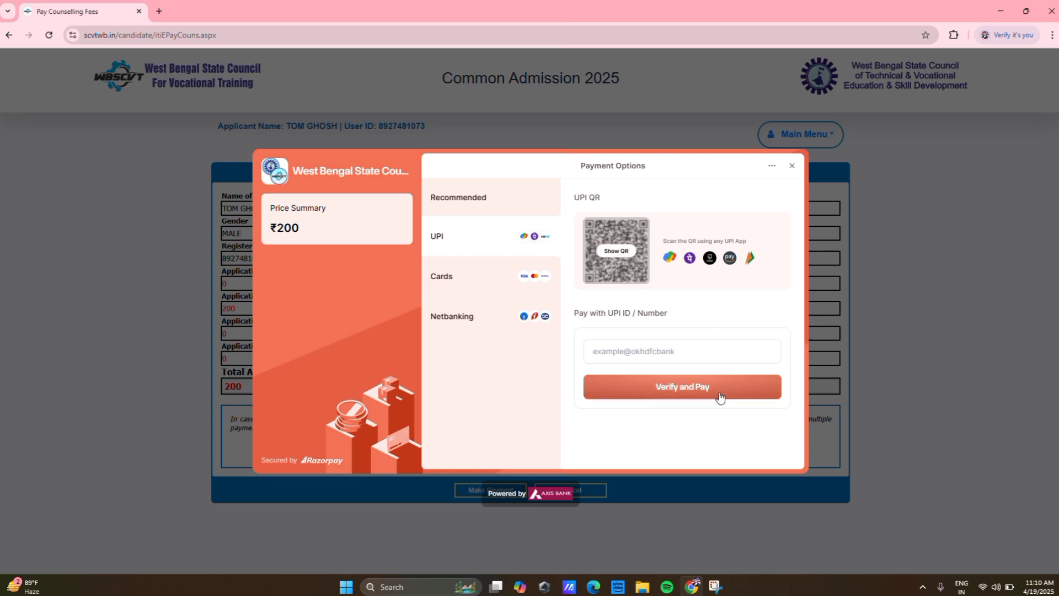
click(455, 281)
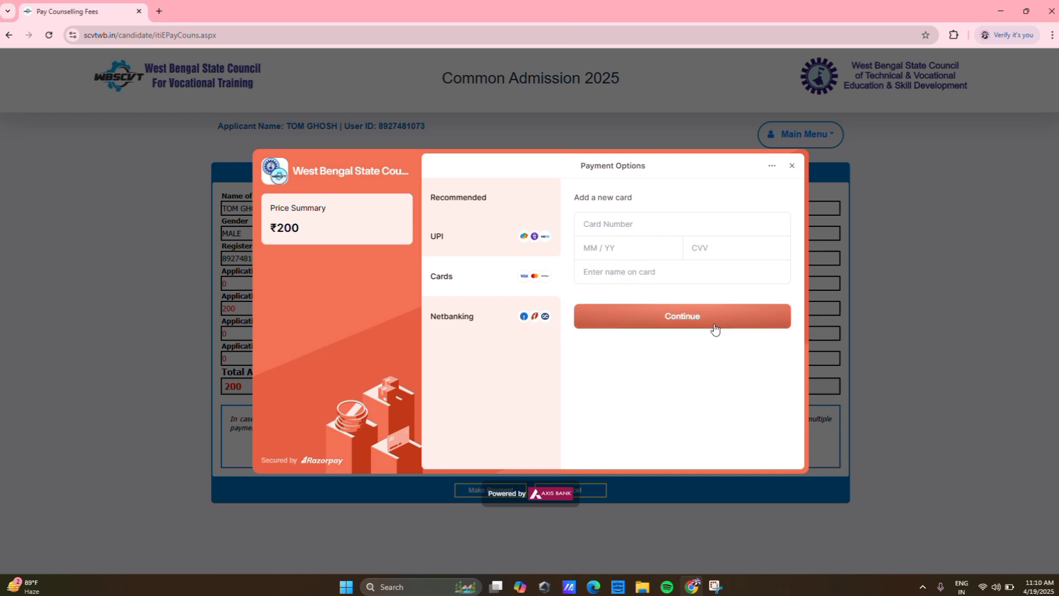
click(789, 168)
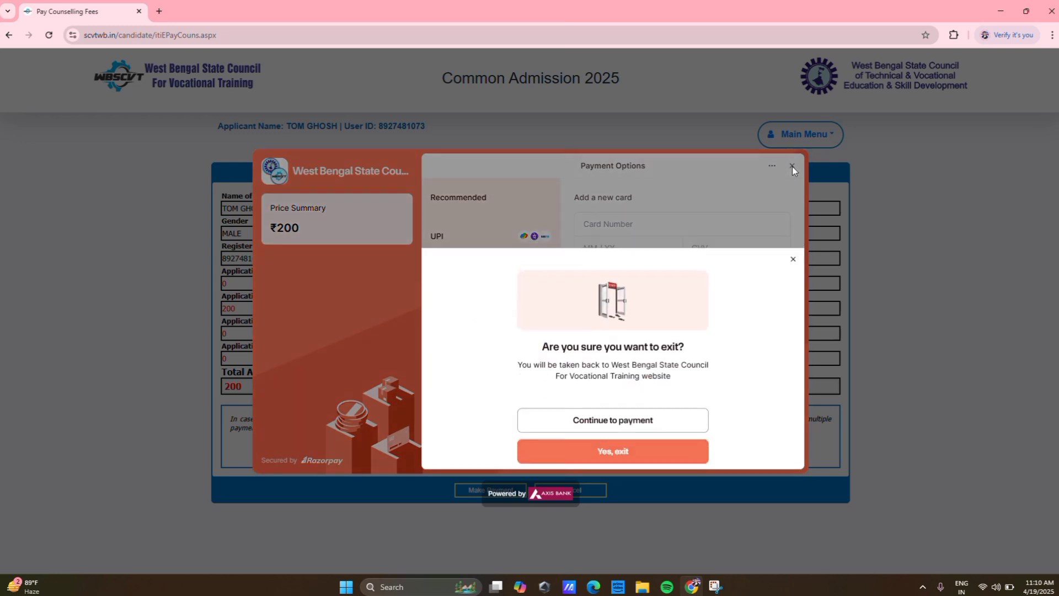
click(829, 264)
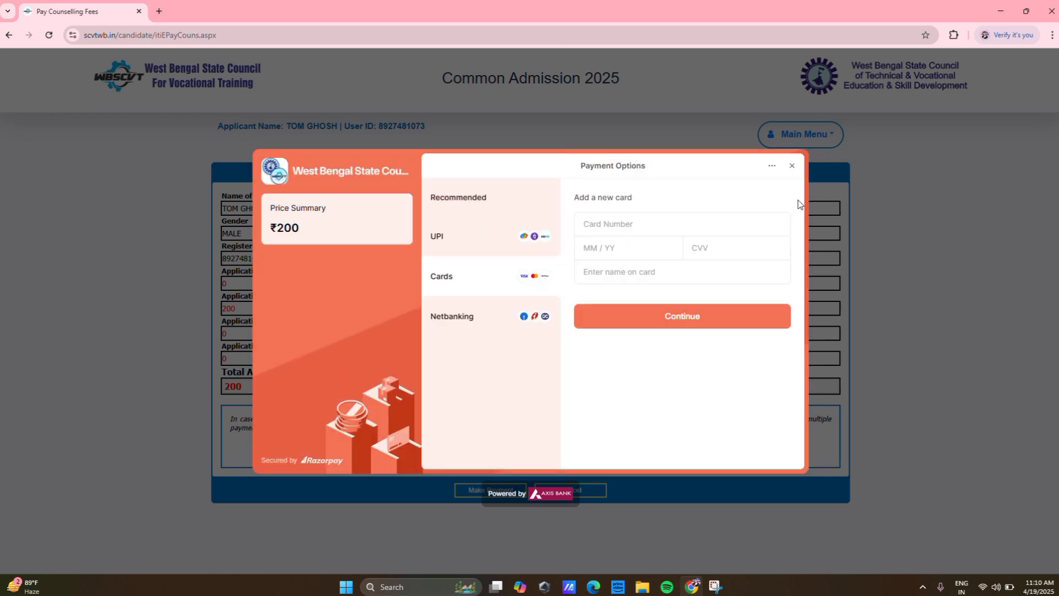
click(793, 167)
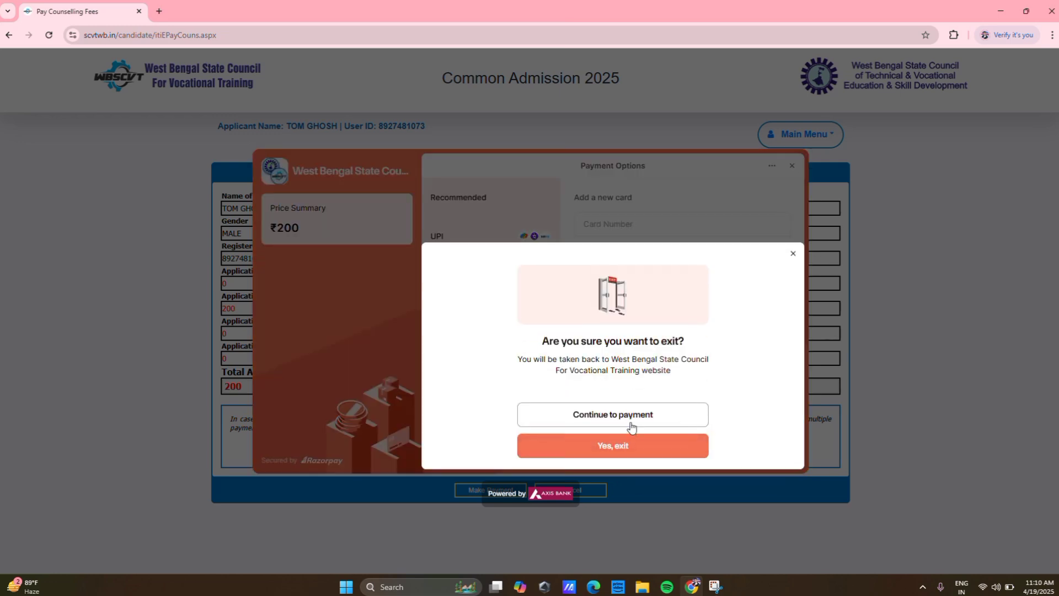
click(632, 446)
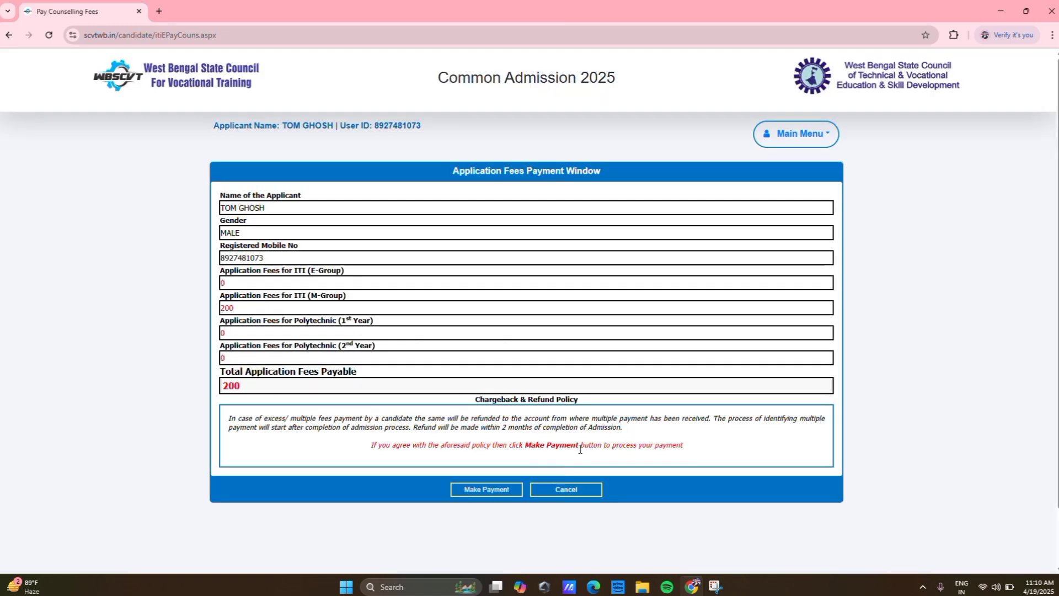
- Cancel the ₹200 fee payment and scroll to the ITI: M GROUP card, still pending
scroll(580, 449, down, 1)
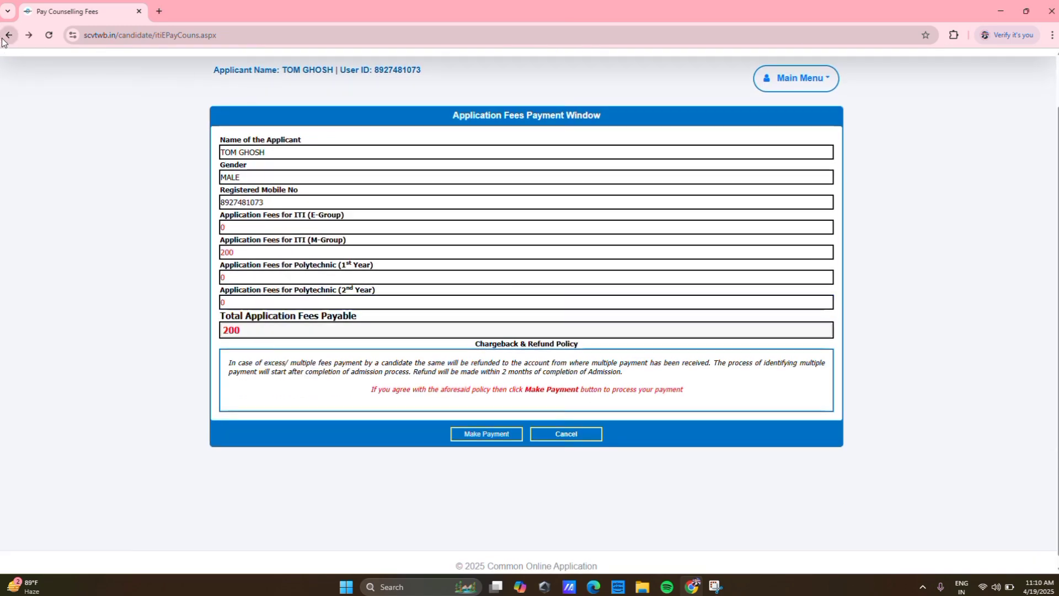
click(568, 436)
scroll(538, 359, down, 7)
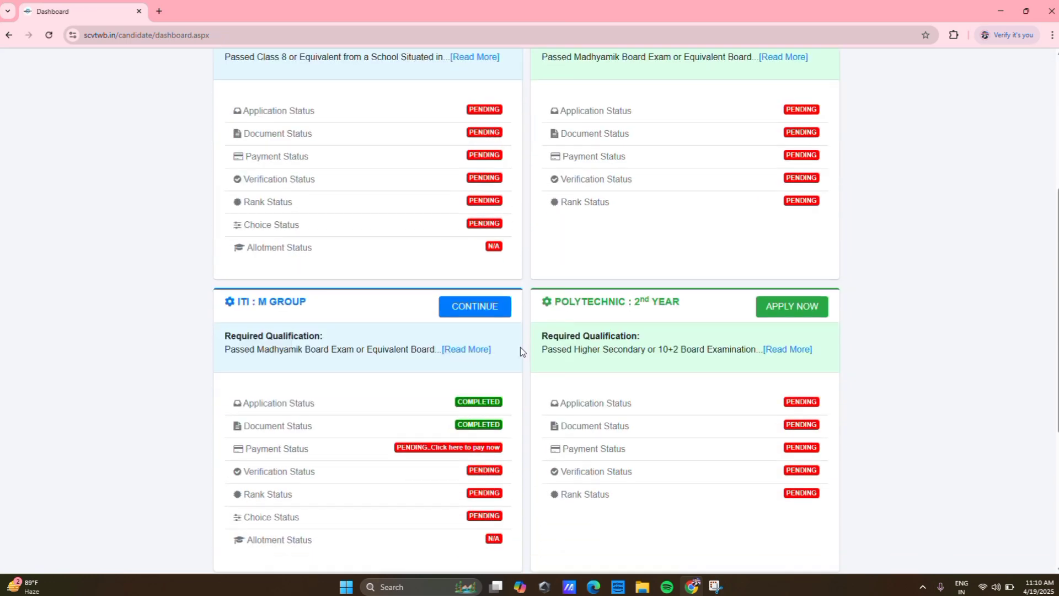